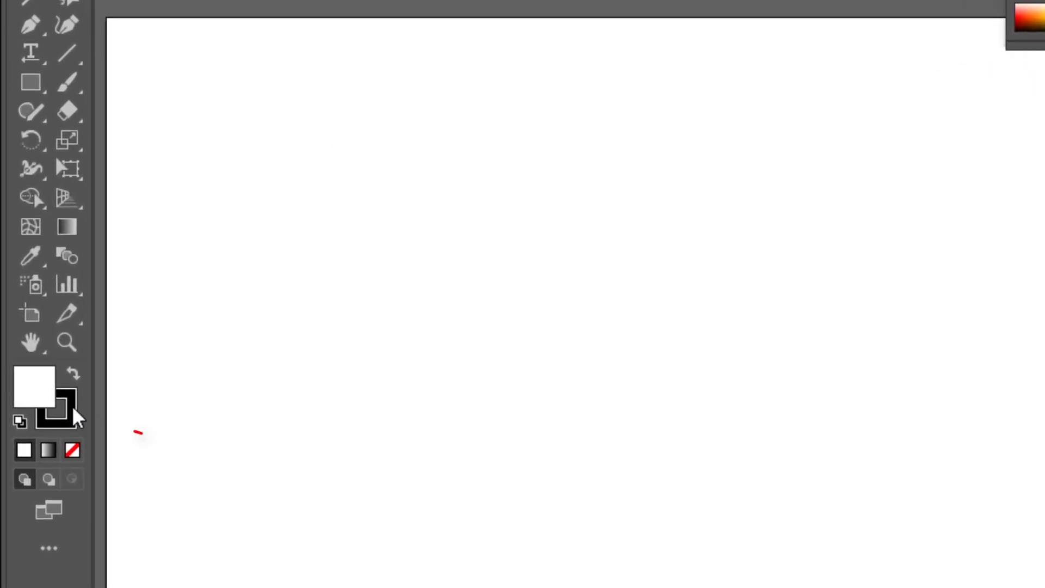
# Set the fill colour to peach F7CE9C in the Color Picker
pyautogui.doubleClick(44, 393)
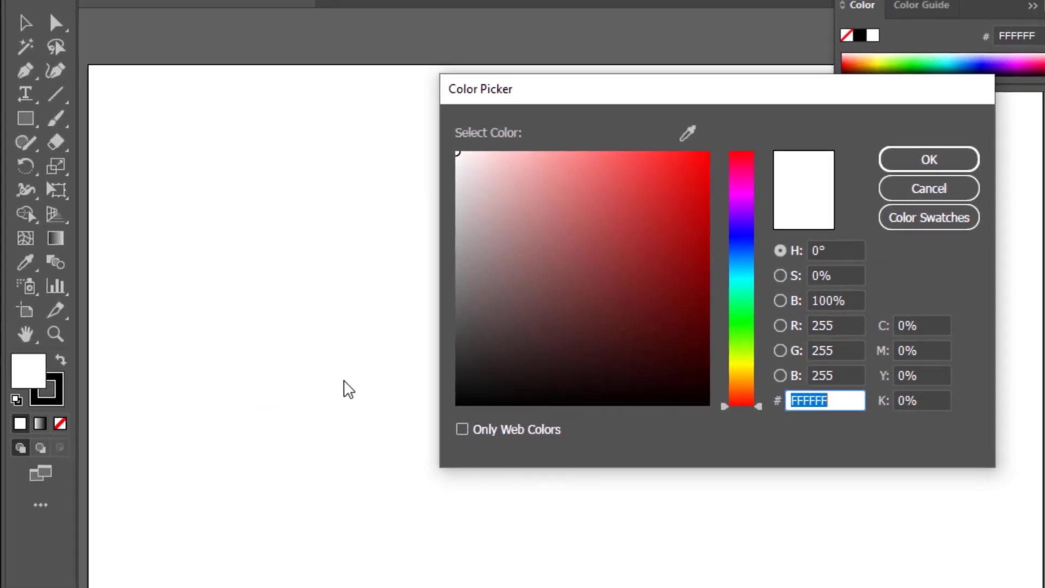
pyautogui.write('F7CE')
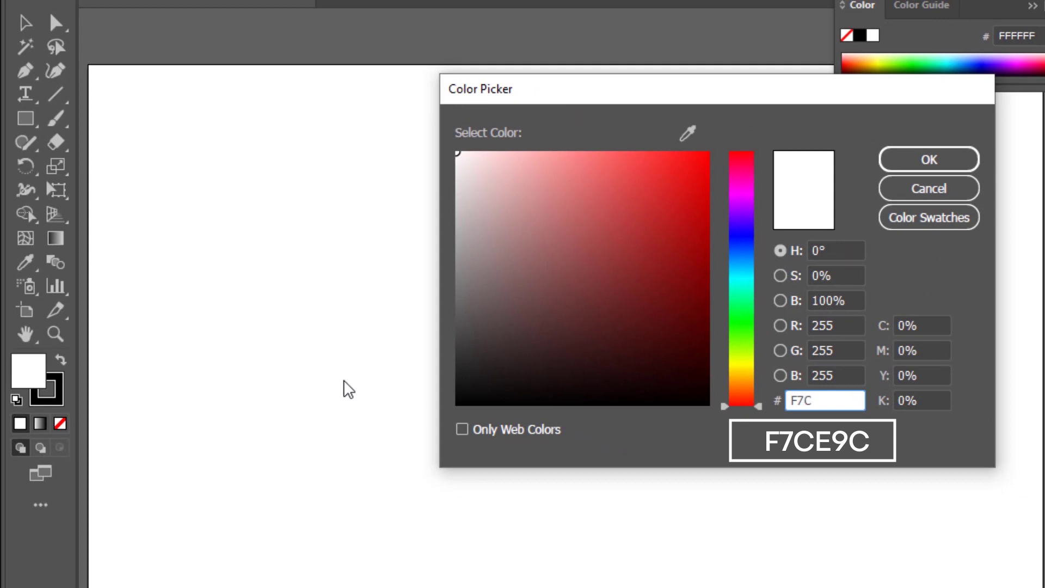
pyautogui.write('9C')
pyautogui.press('Tab')
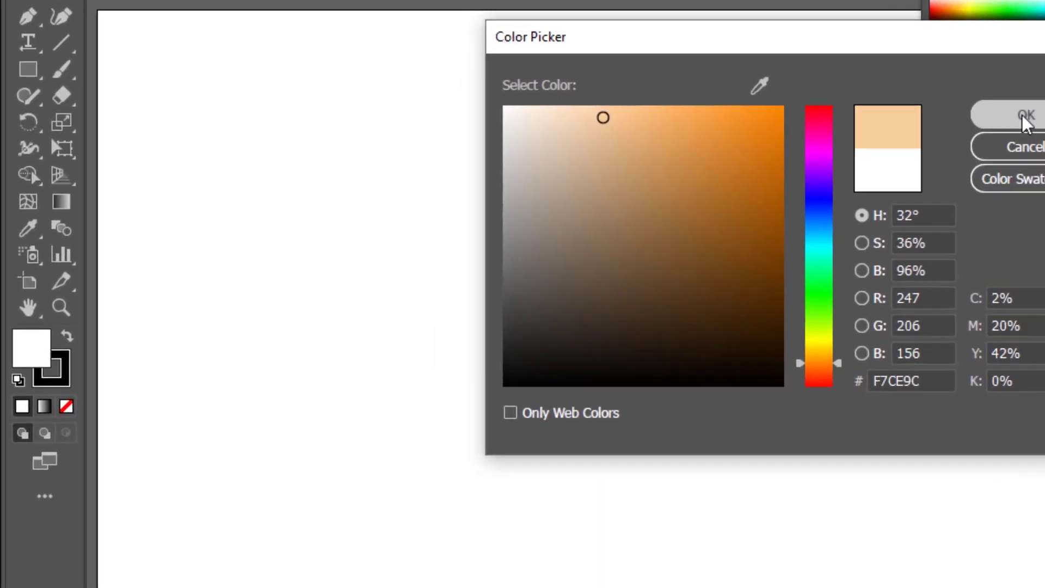
pyautogui.click(929, 160)
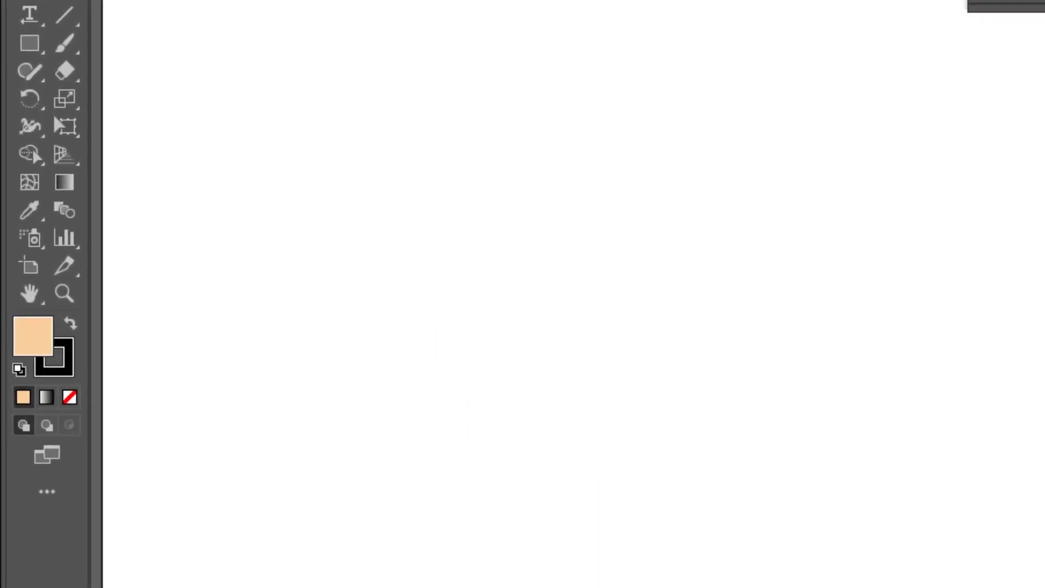
# Set the stroke colour to coral E86D6D in the Color Picker
pyautogui.doubleClick(69, 373)
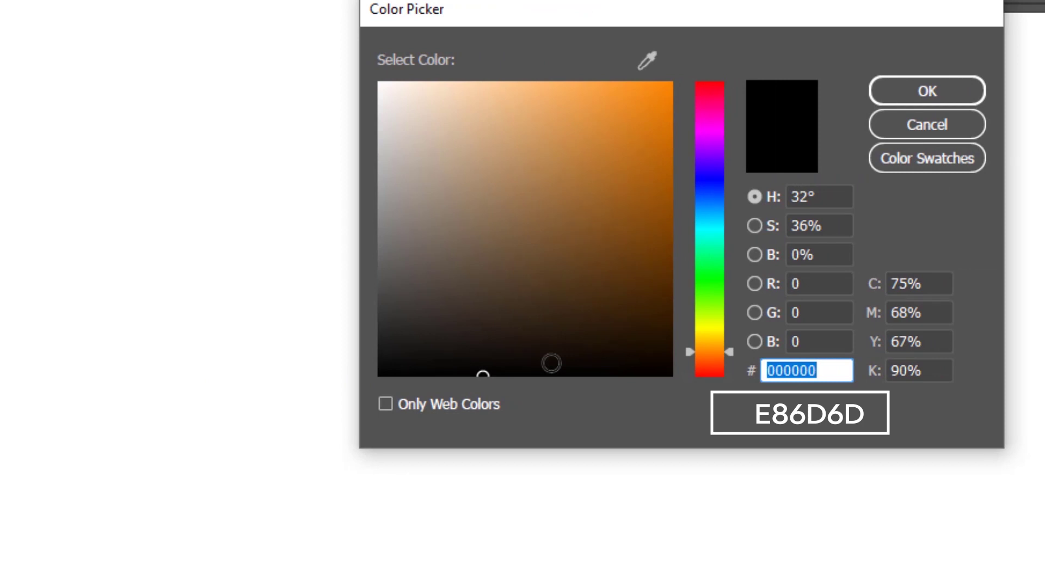
pyautogui.write('E86D6D')
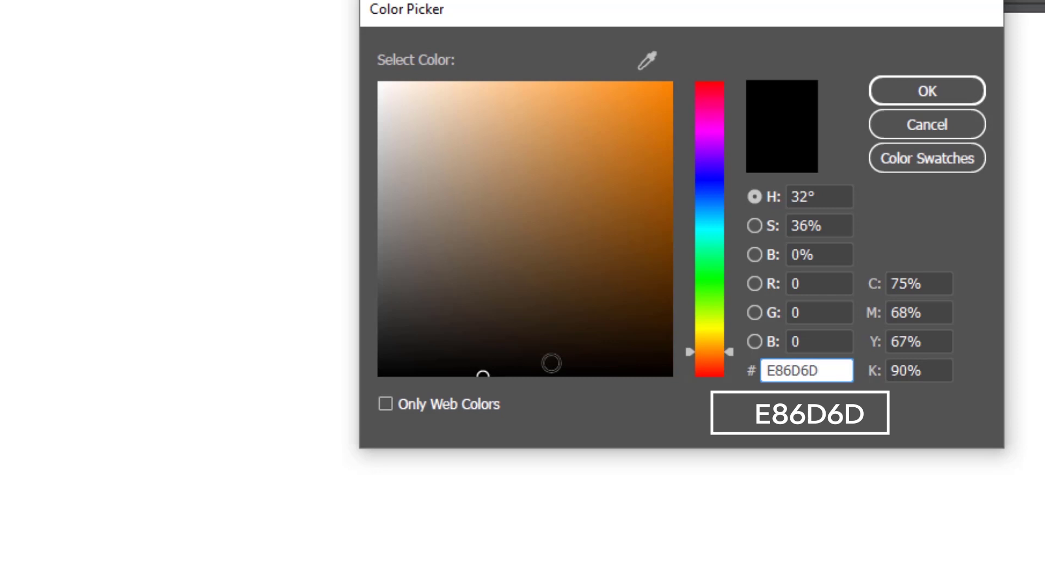
pyautogui.press('Tab')
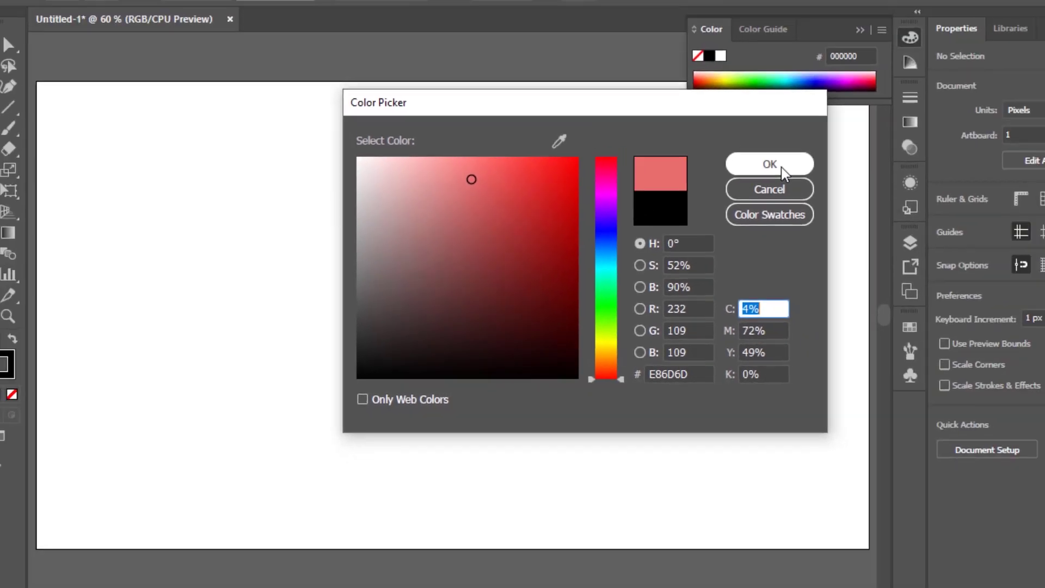
pyautogui.click(938, 91)
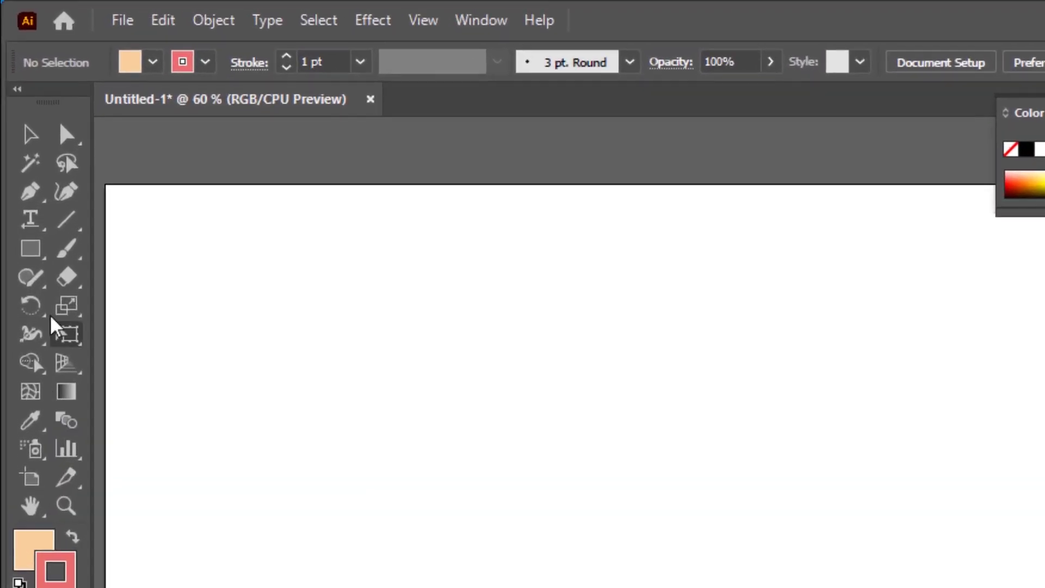
# With the Ellipse tool, create a circle 300 px wide and 300 px high
pyautogui.rightClick(48, 261)
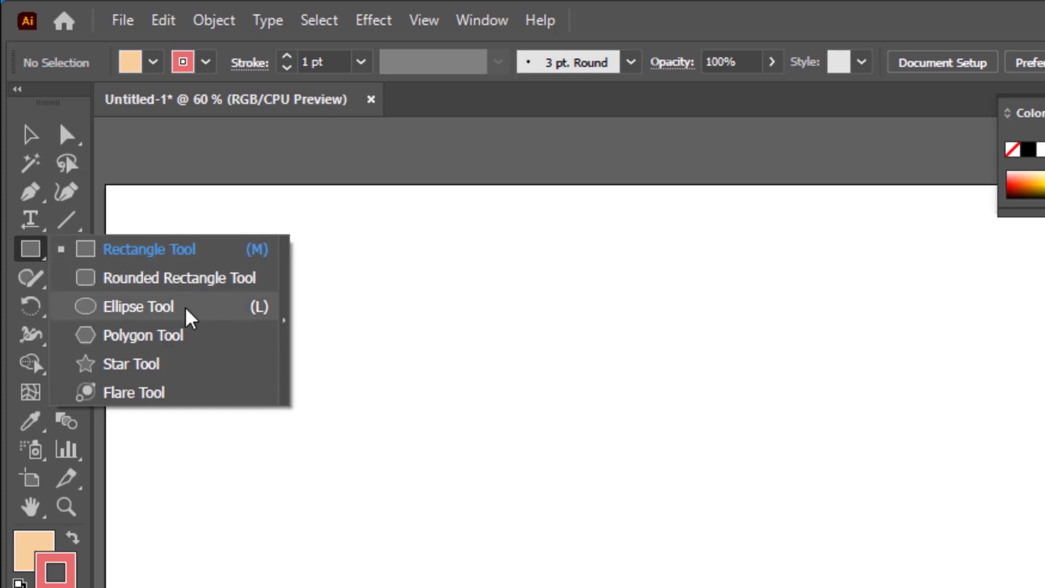
pyautogui.click(186, 309)
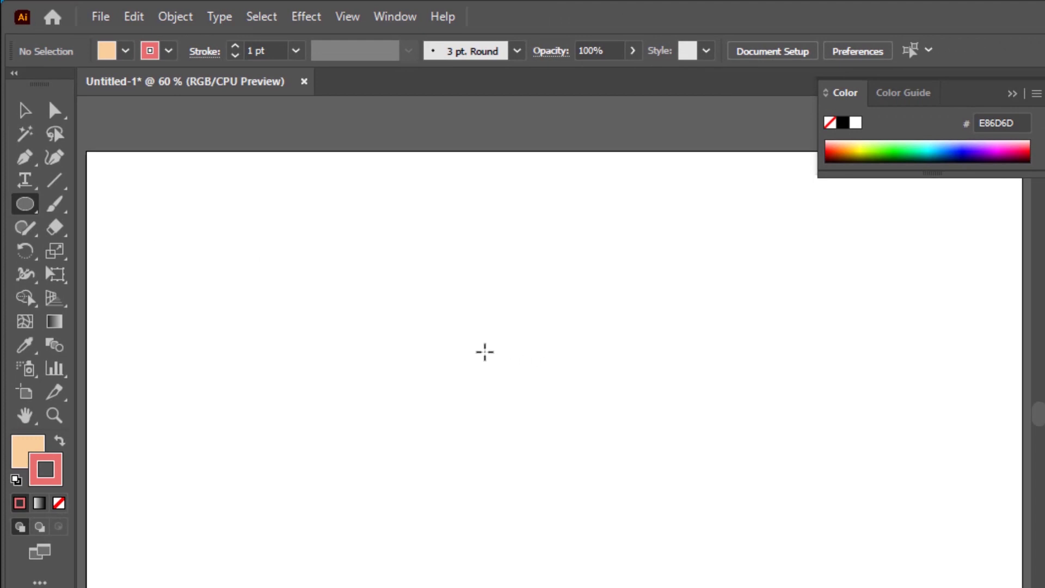
pyautogui.click(473, 367)
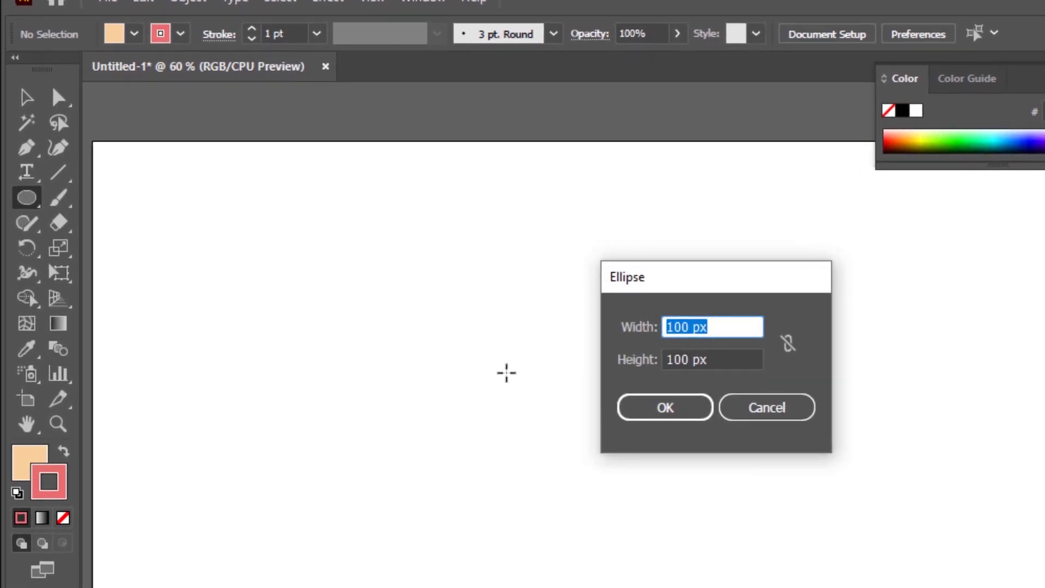
pyautogui.write('300')
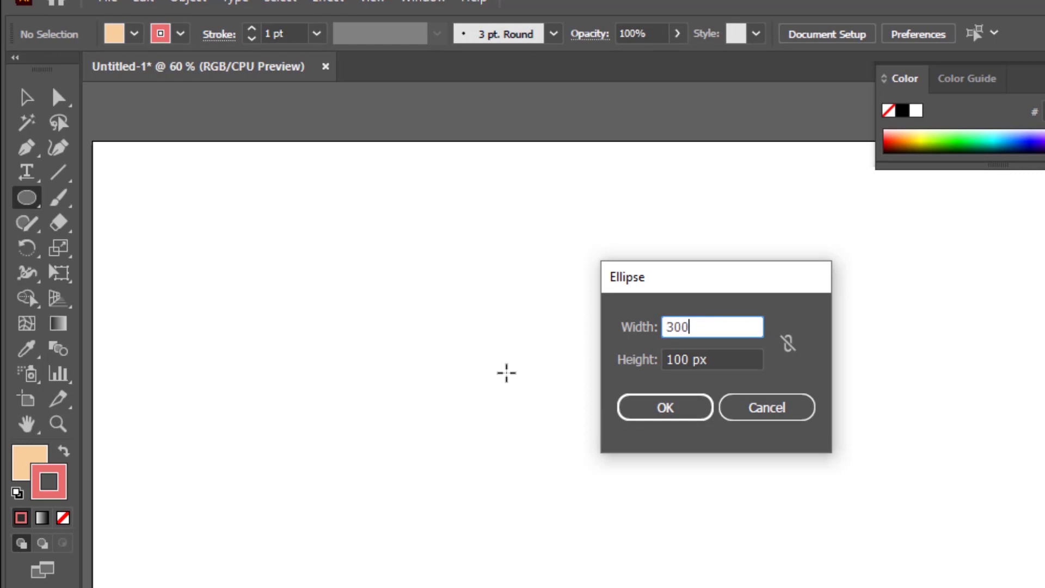
pyautogui.press('Tab')
pyautogui.write('3')
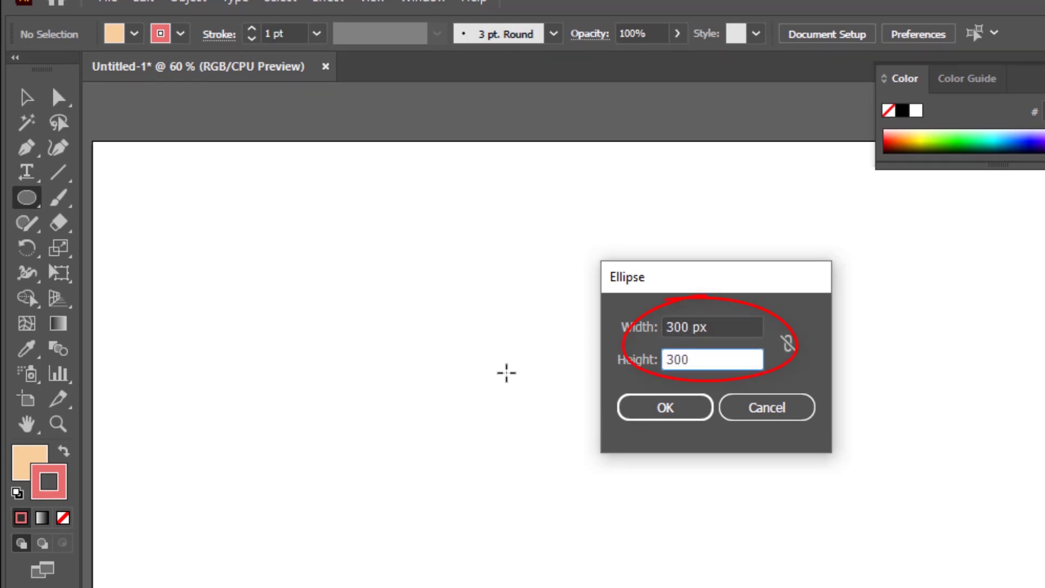
pyautogui.click(665, 410)
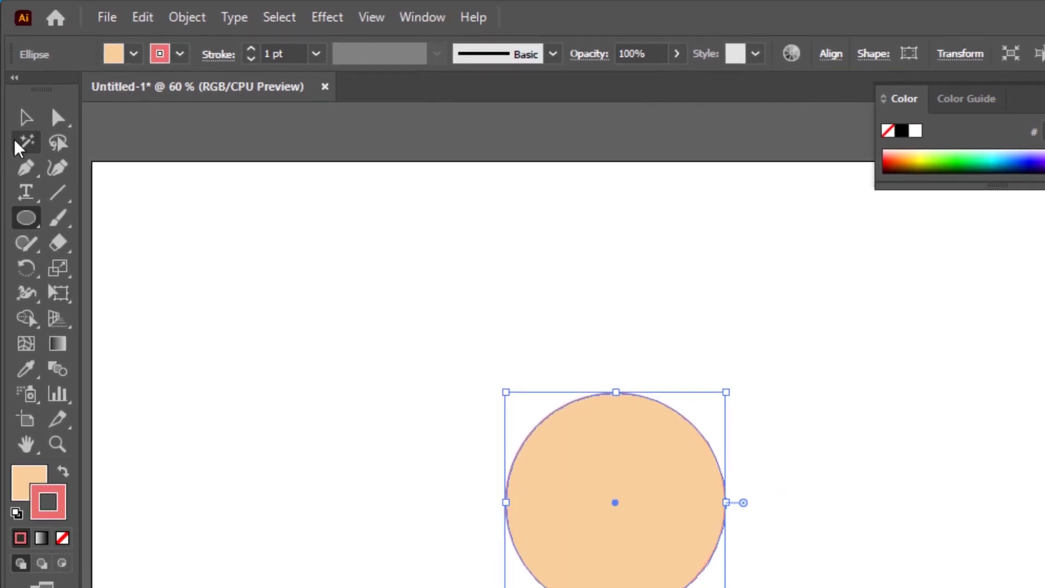
# Move the circle up and left and give it a 10 pt stroke
pyautogui.click(25, 118)
pyautogui.moveTo(653, 484)
pyautogui.mouseDown()
pyautogui.moveTo(464, 405)
pyautogui.moveTo(490, 399)
pyautogui.mouseUp()
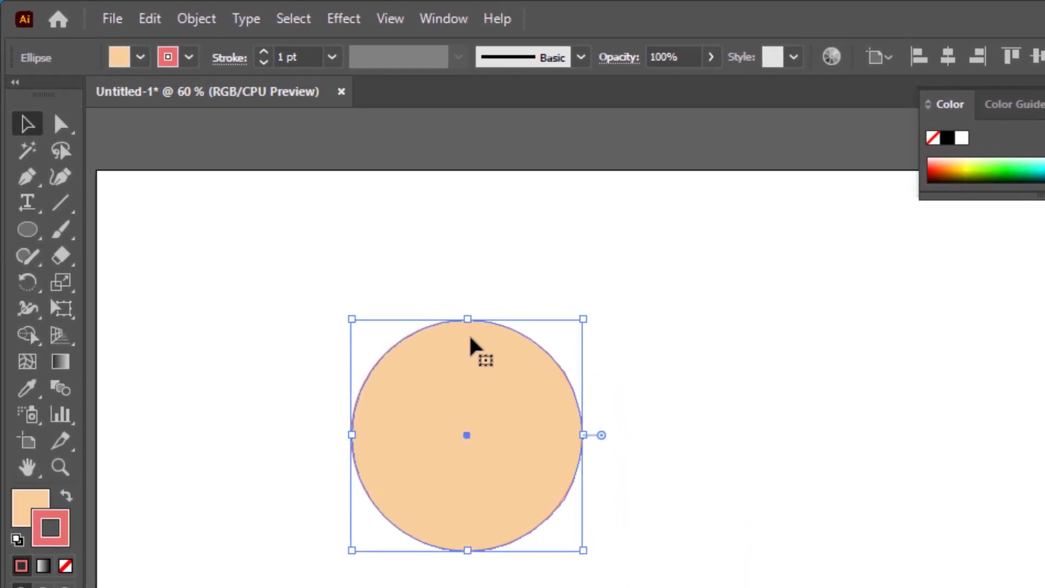
pyautogui.click(332, 58)
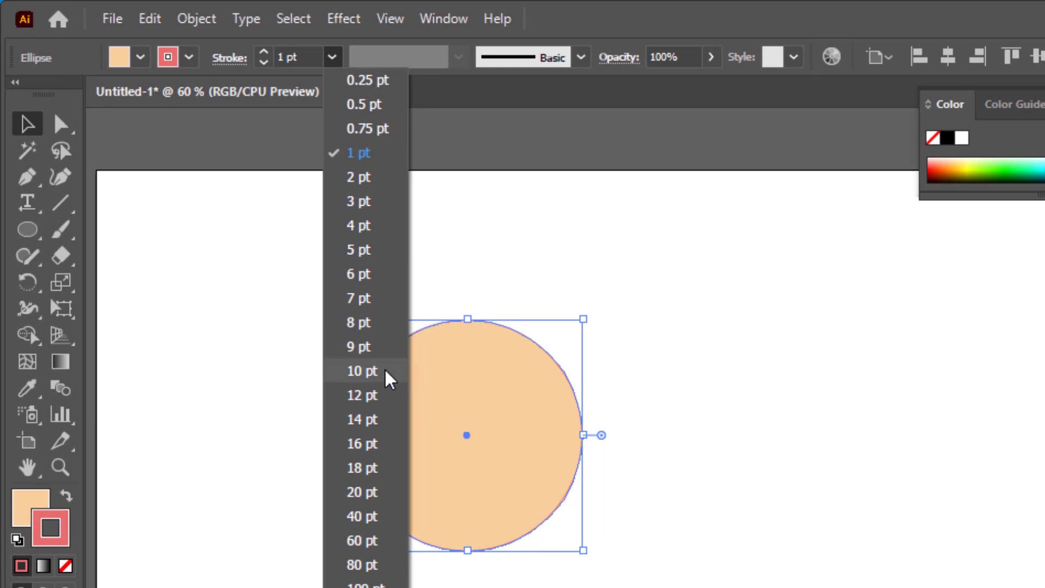
pyautogui.click(362, 371)
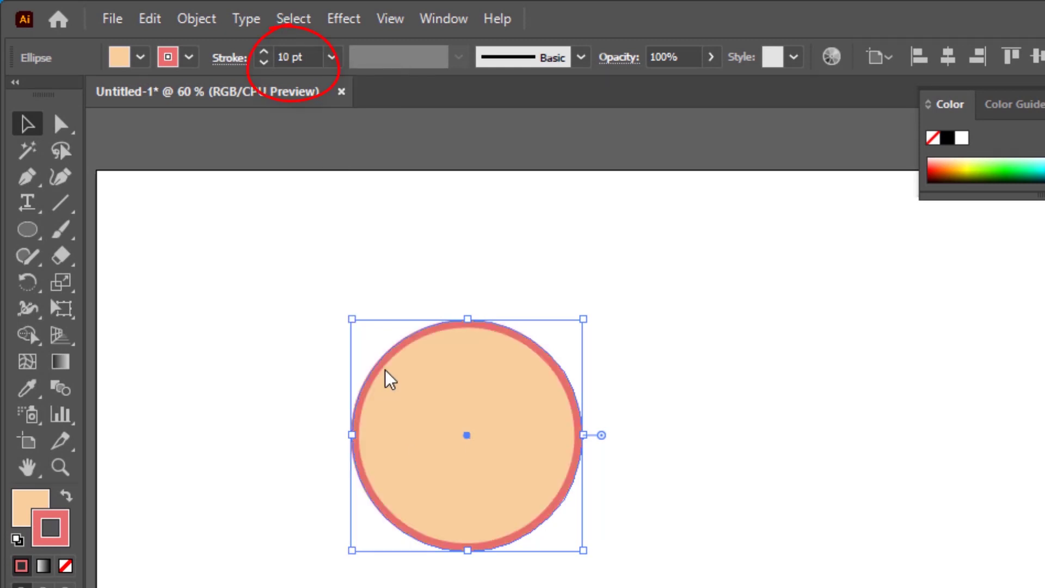
pyautogui.click(663, 380)
pyautogui.moveTo(653, 310); pyautogui.dragTo(379, 585)
# Copy and Paste in Front the circle, shrink the copy to 56 px, then select both circles
pyautogui.click(156, 22)
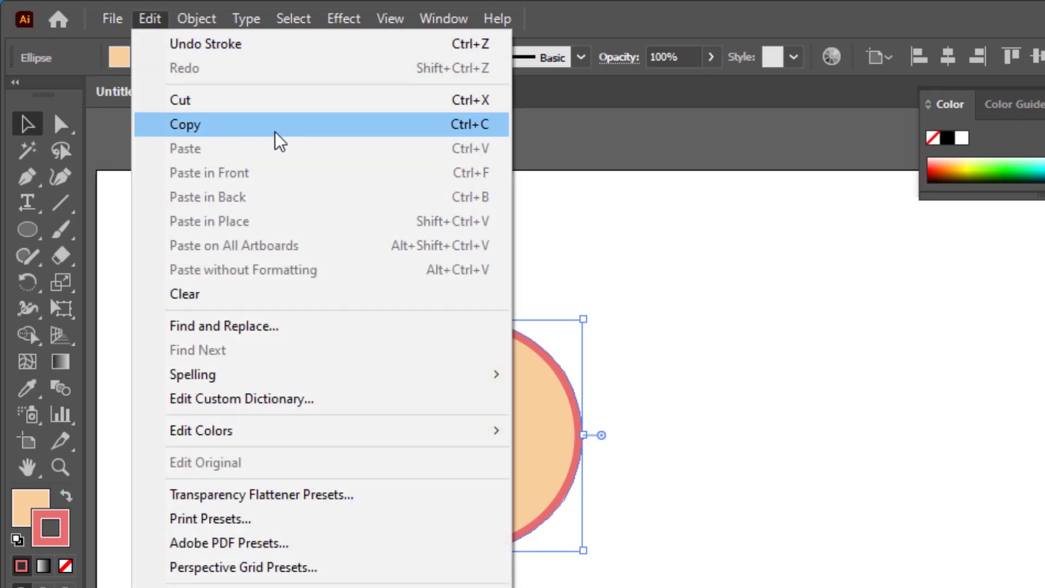
pyautogui.click(278, 139)
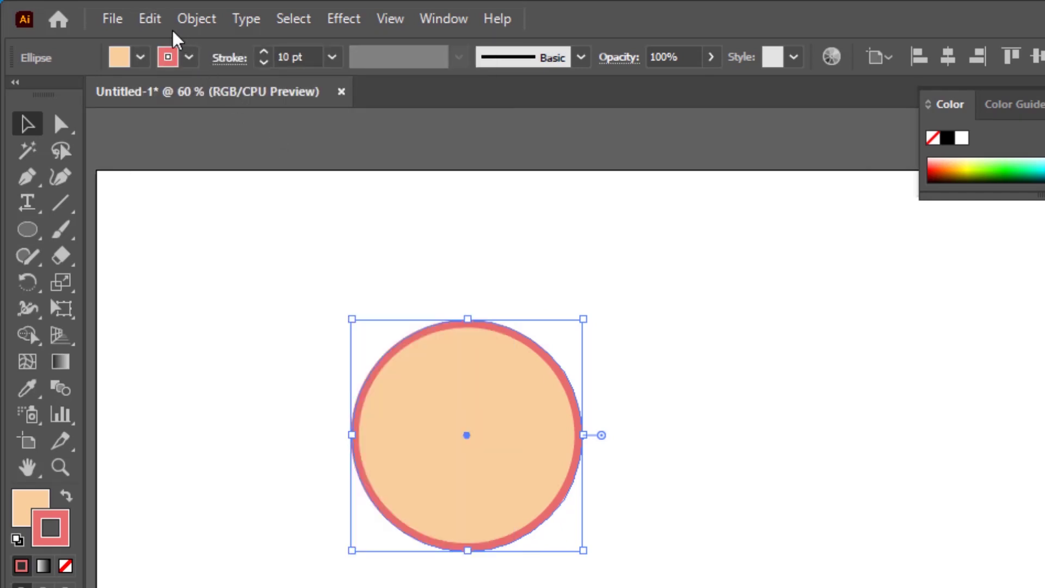
pyautogui.click(154, 25)
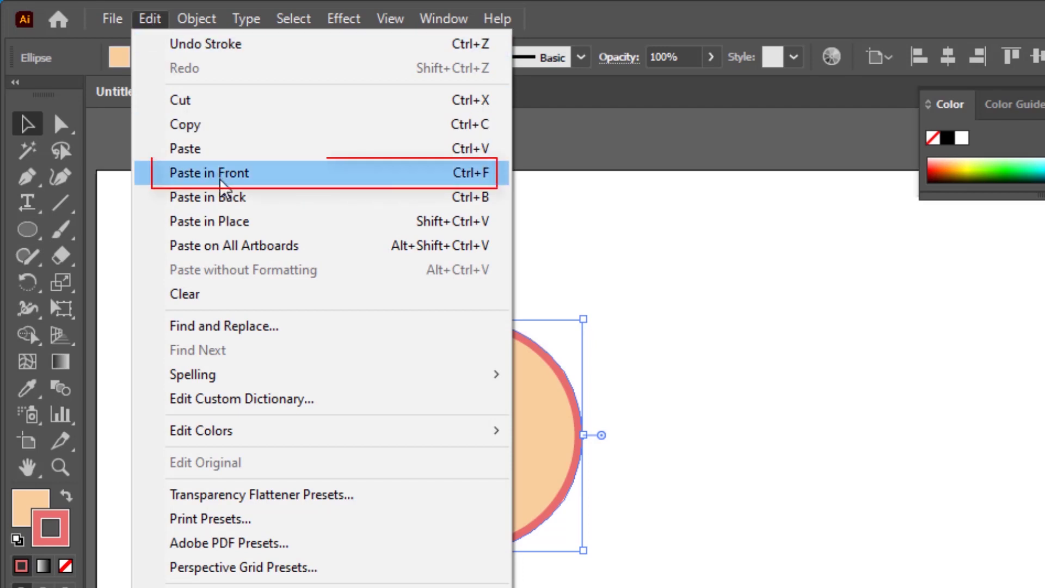
pyautogui.click(221, 181)
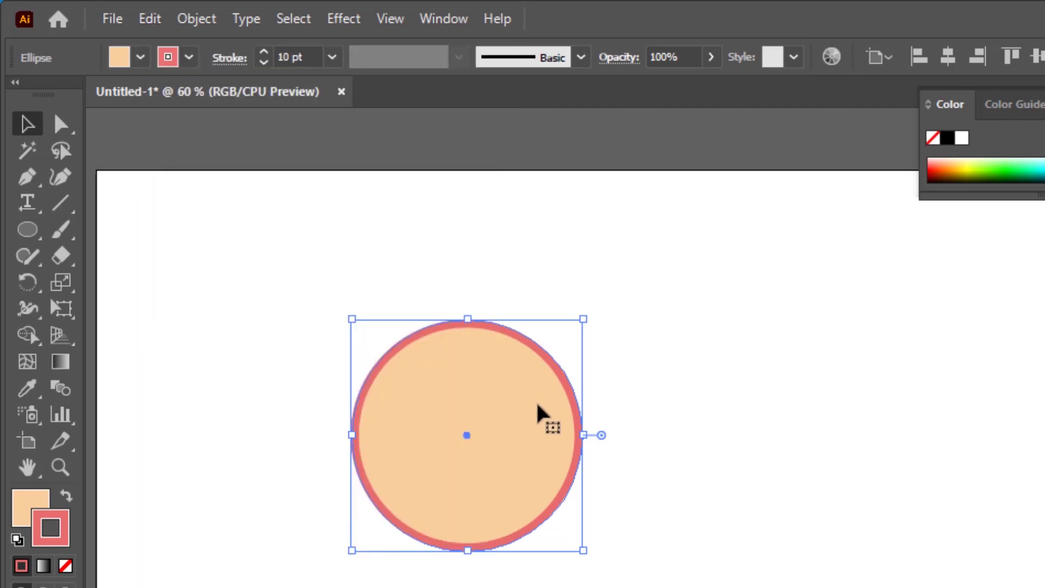
pyautogui.moveTo(584, 439); pyautogui.dragTo(484, 435)
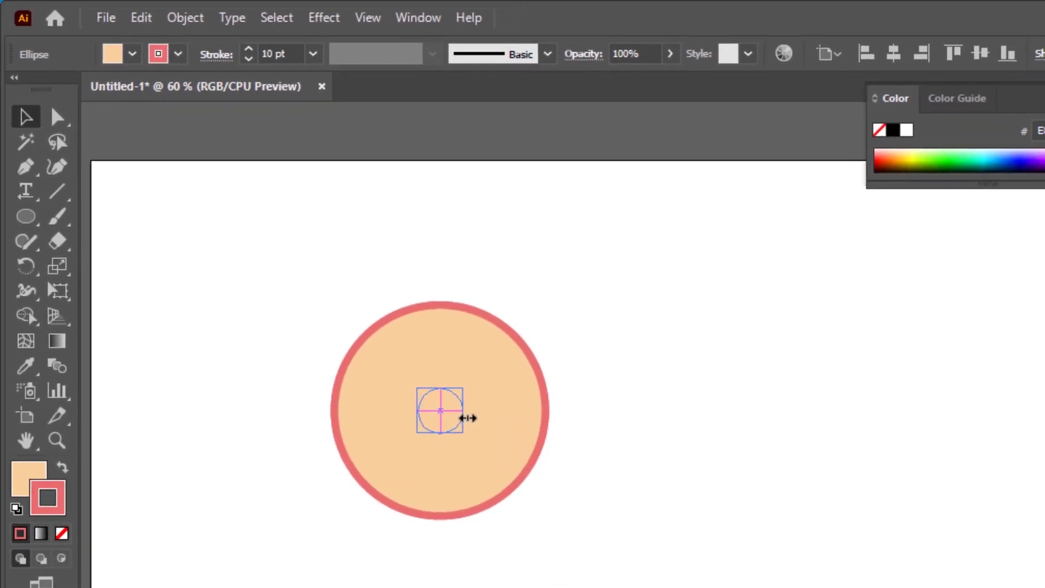
pyautogui.click(656, 384)
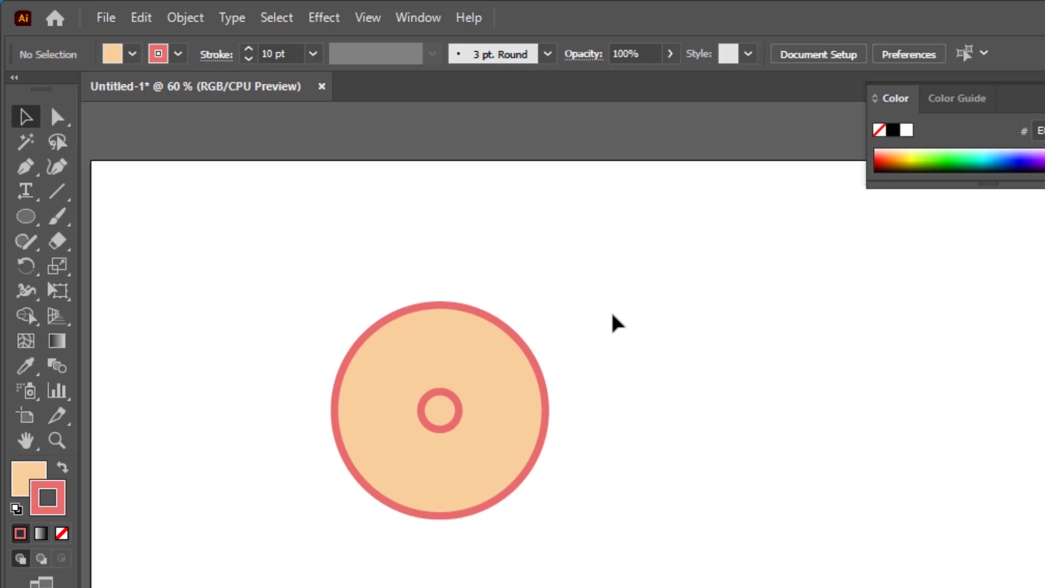
pyautogui.moveTo(609, 226); pyautogui.dragTo(296, 585)
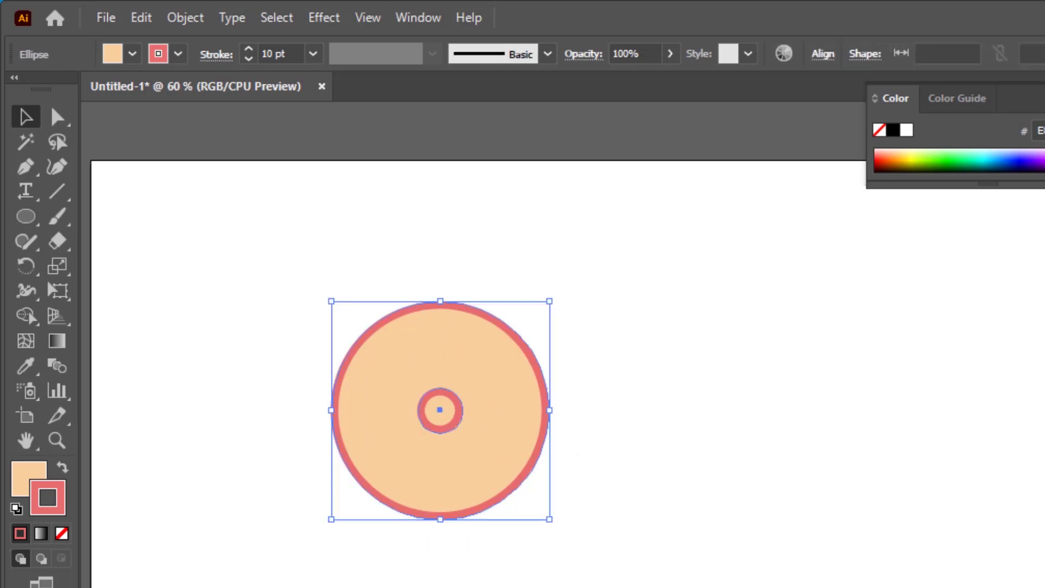
# Set Blend Options to Specified Steps with 4 steps
pyautogui.doubleClick(56, 369)
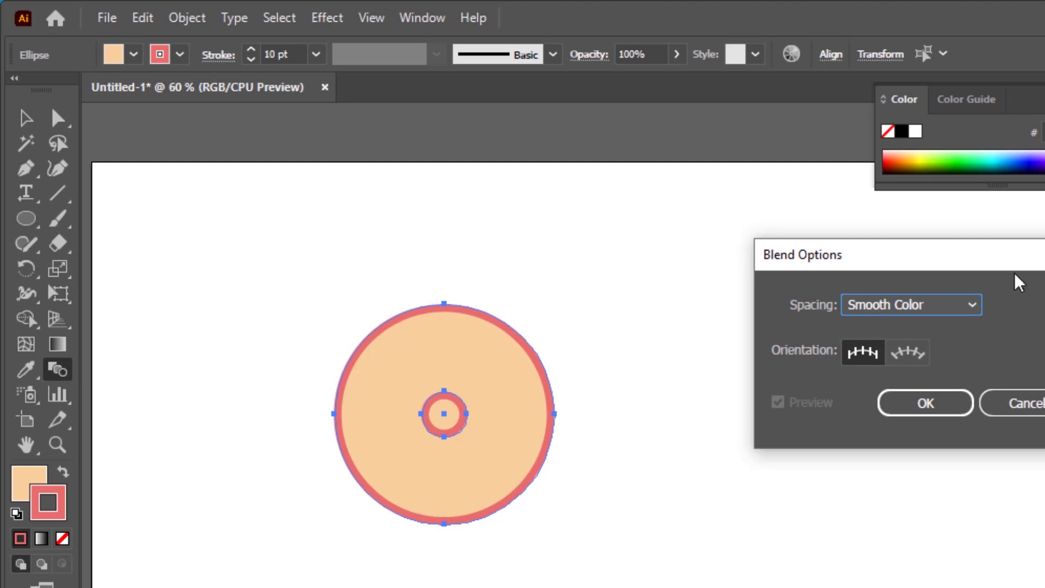
pyautogui.moveTo(1014, 263); pyautogui.dragTo(873, 332)
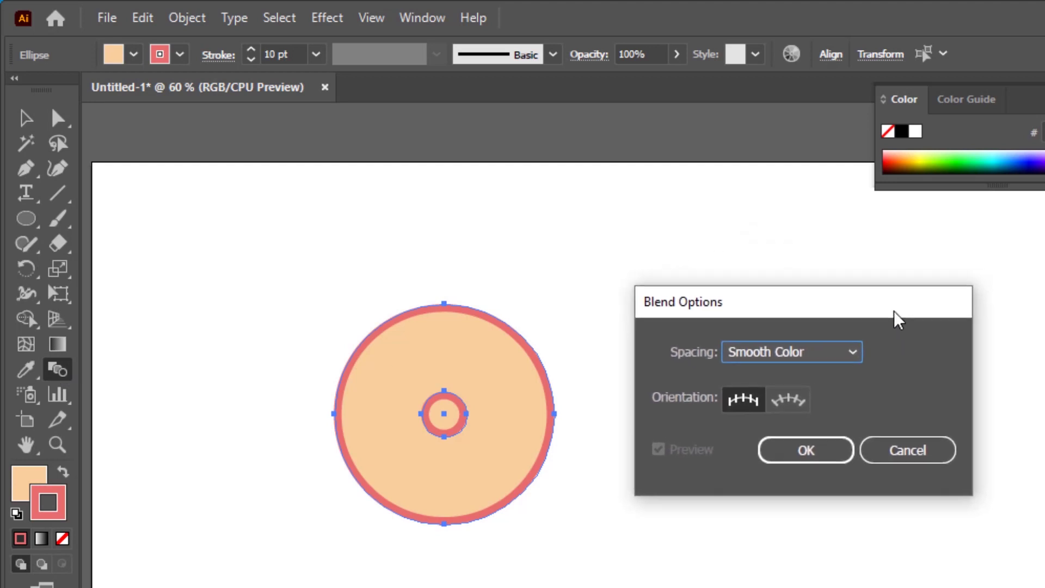
pyautogui.click(833, 360)
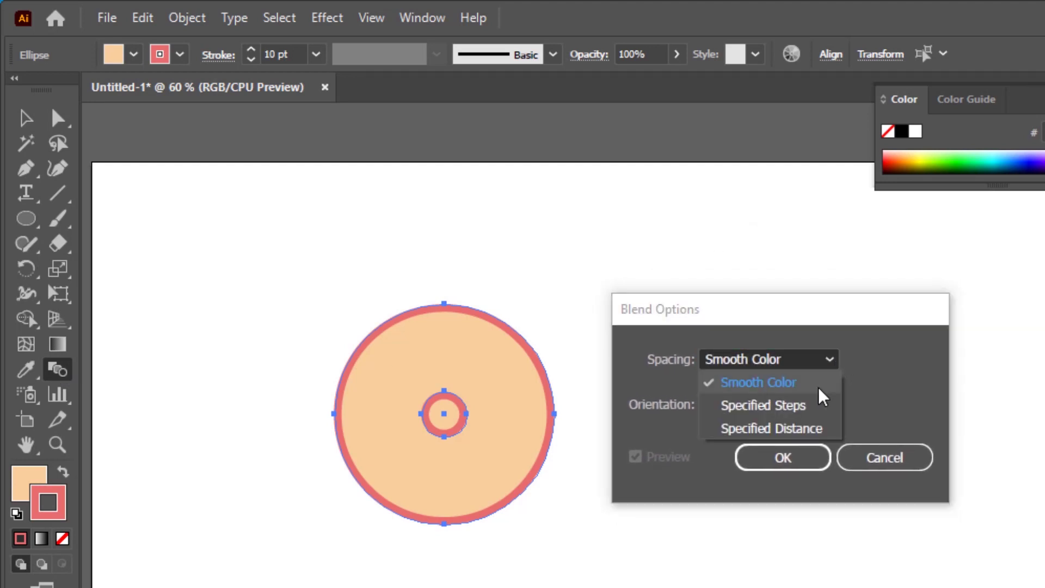
pyautogui.click(796, 410)
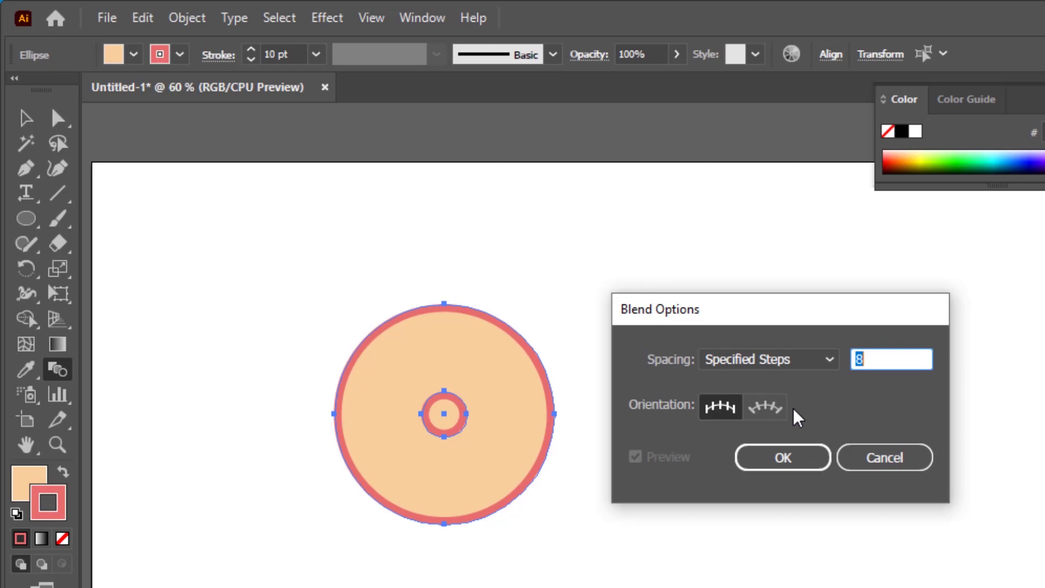
pyautogui.press('Tab')
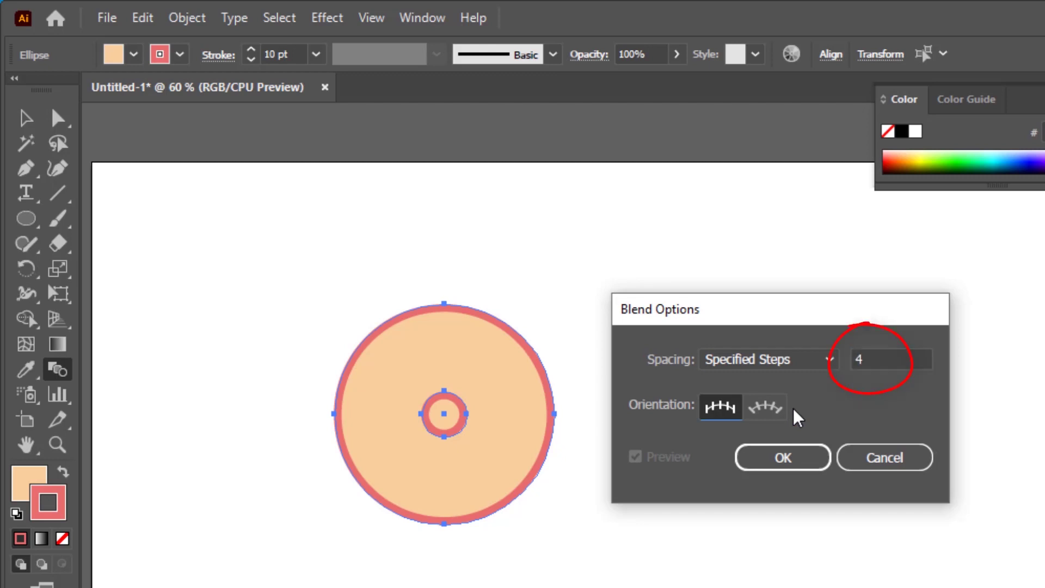
pyautogui.click(793, 459)
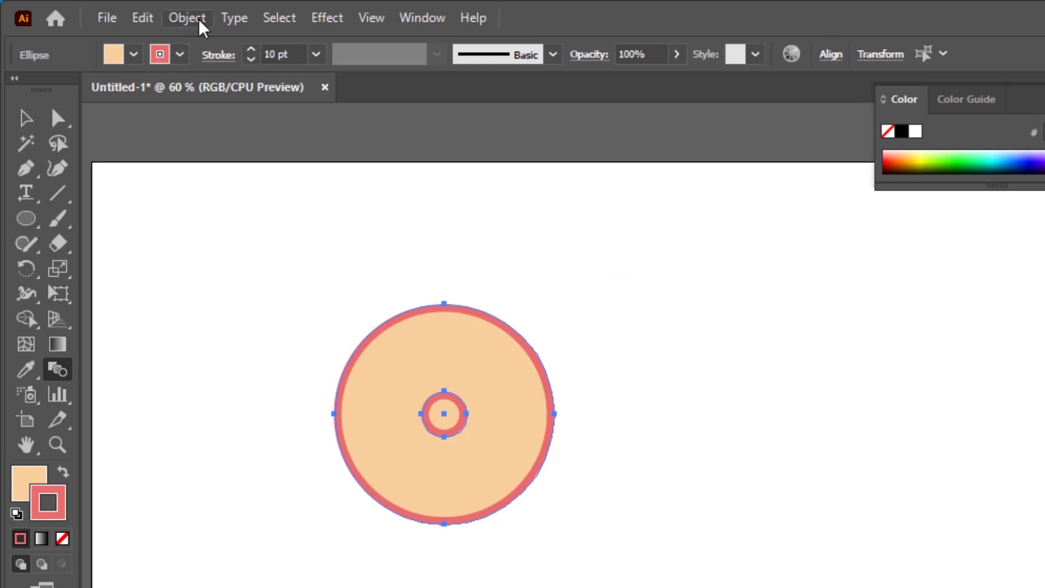
# Make the blend between the large and small circles
pyautogui.click(198, 24)
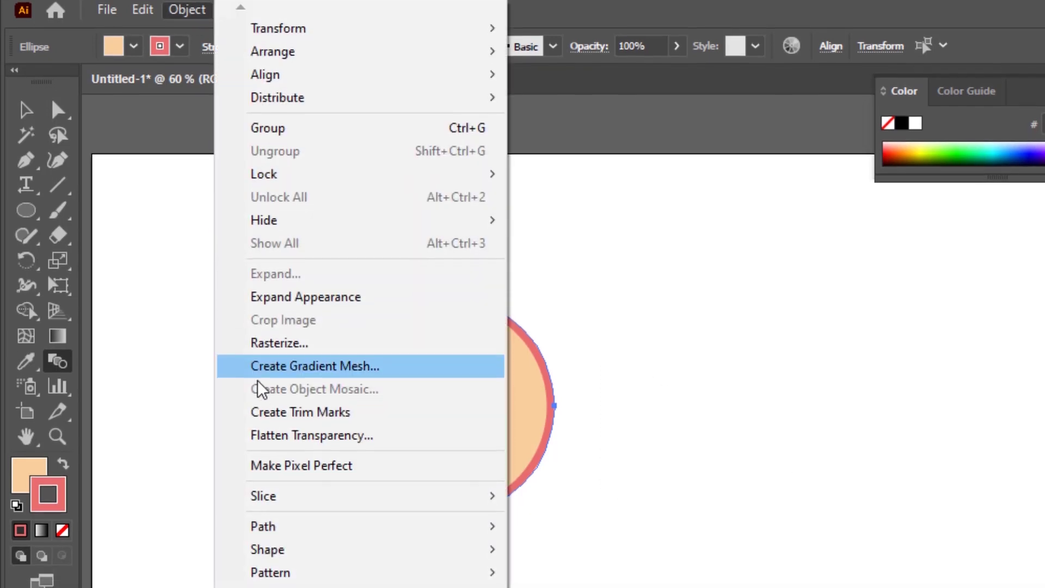
pyautogui.moveTo(266, 502)
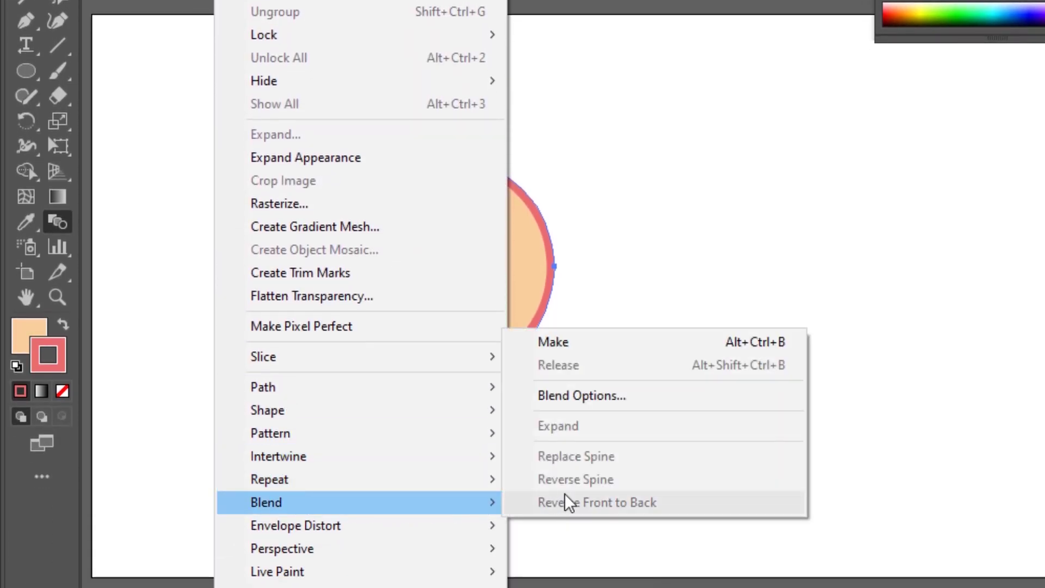
pyautogui.click(618, 342)
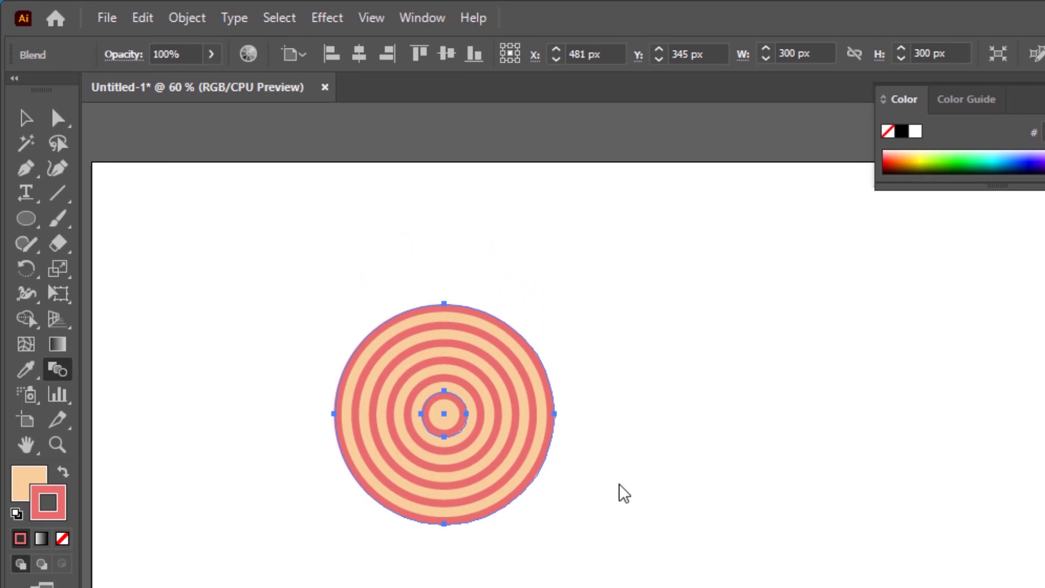
pyautogui.click(25, 117)
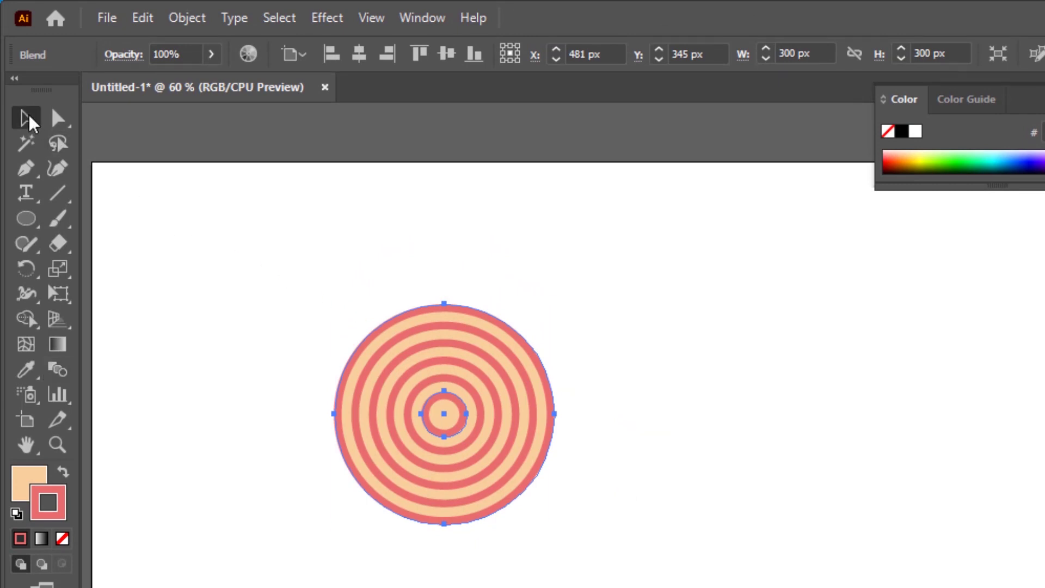
# Expand the blend's appearance, then Expand it with Object and Fill into a group
pyautogui.click(188, 19)
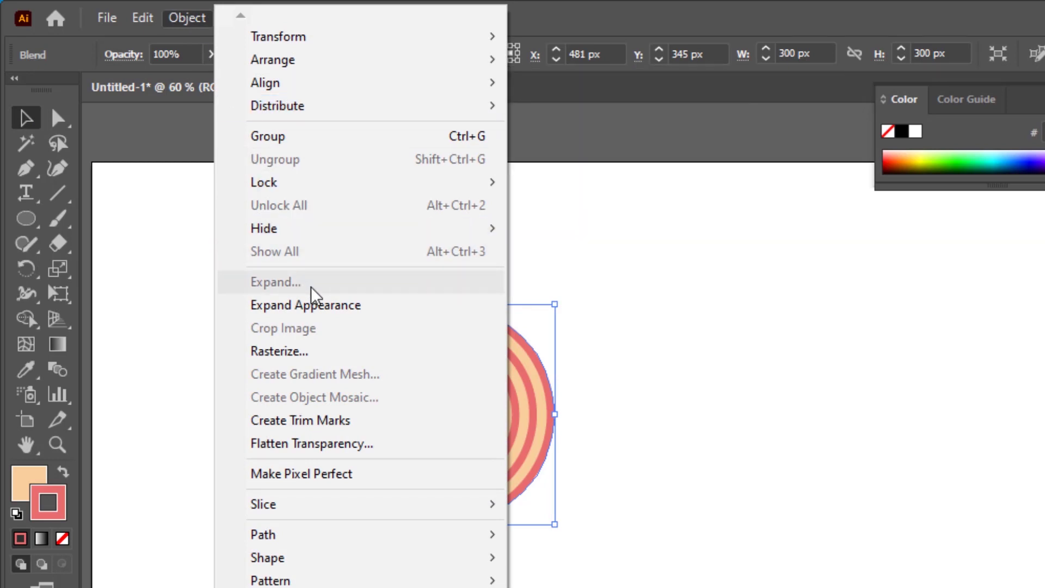
pyautogui.click(328, 308)
pyautogui.click(172, 25)
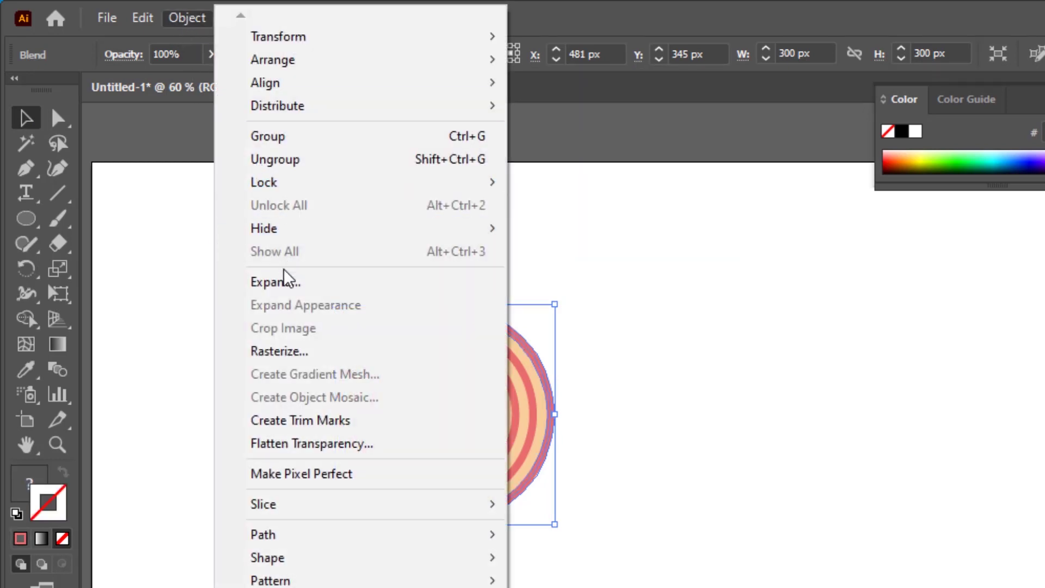
pyautogui.click(288, 281)
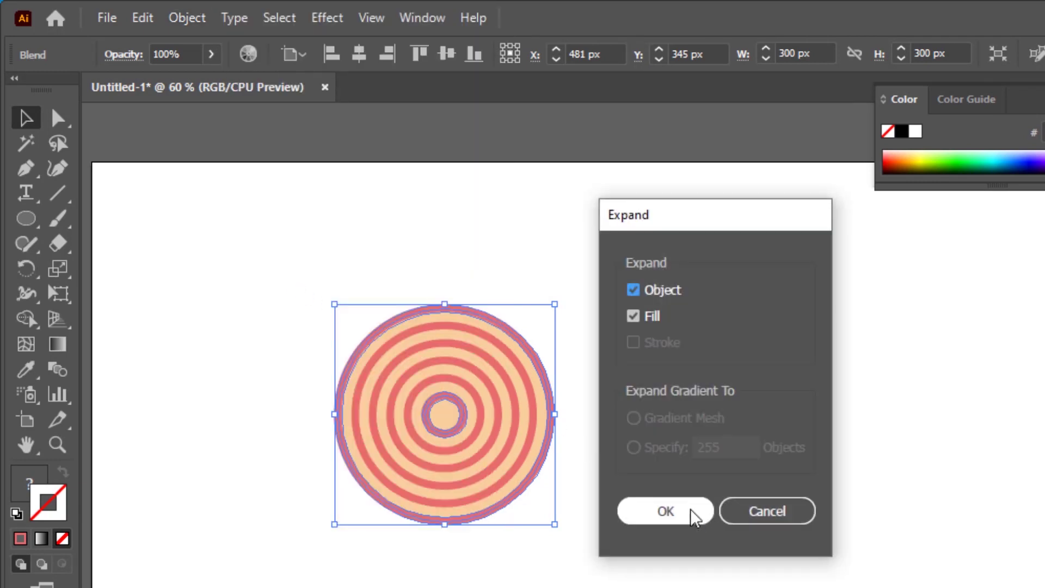
pyautogui.click(694, 517)
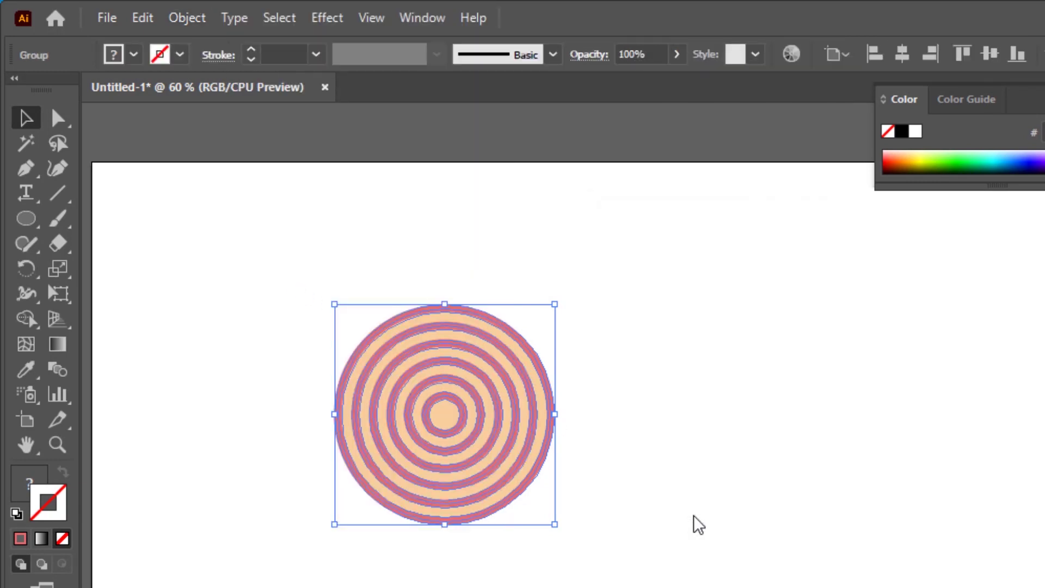
pyautogui.click(184, 20)
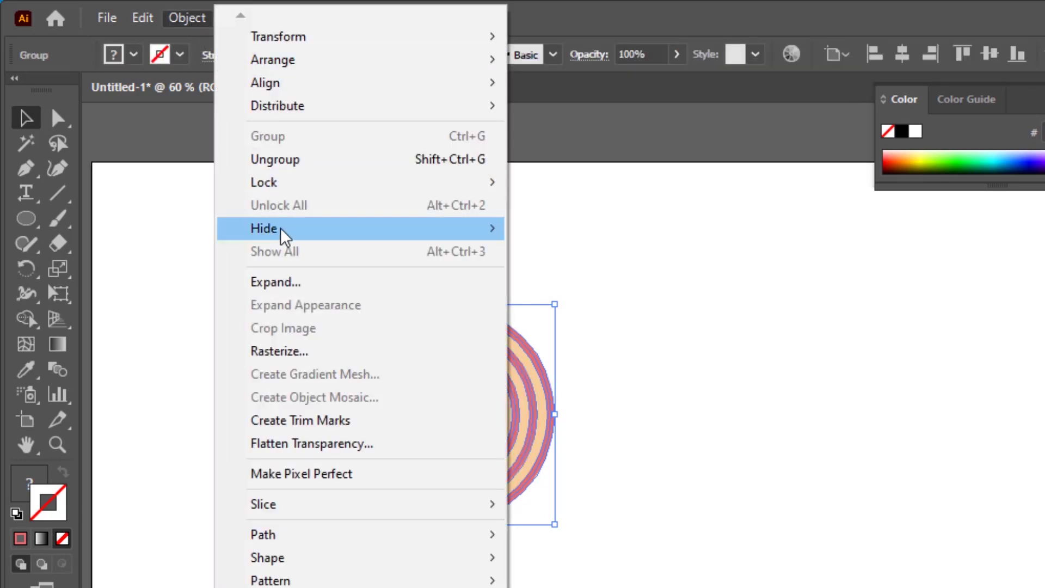
pyautogui.click(293, 282)
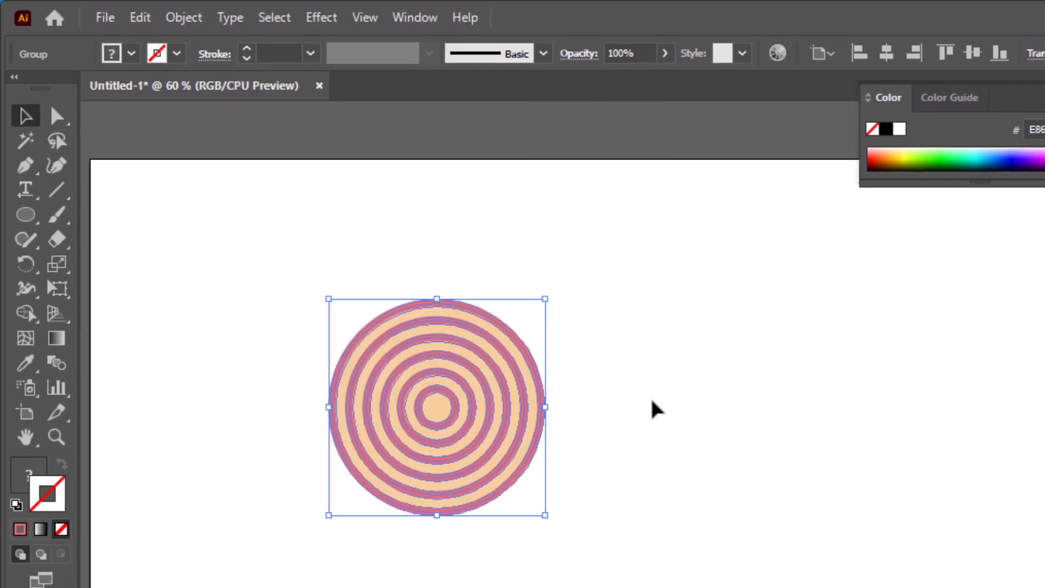
pyautogui.click(634, 375)
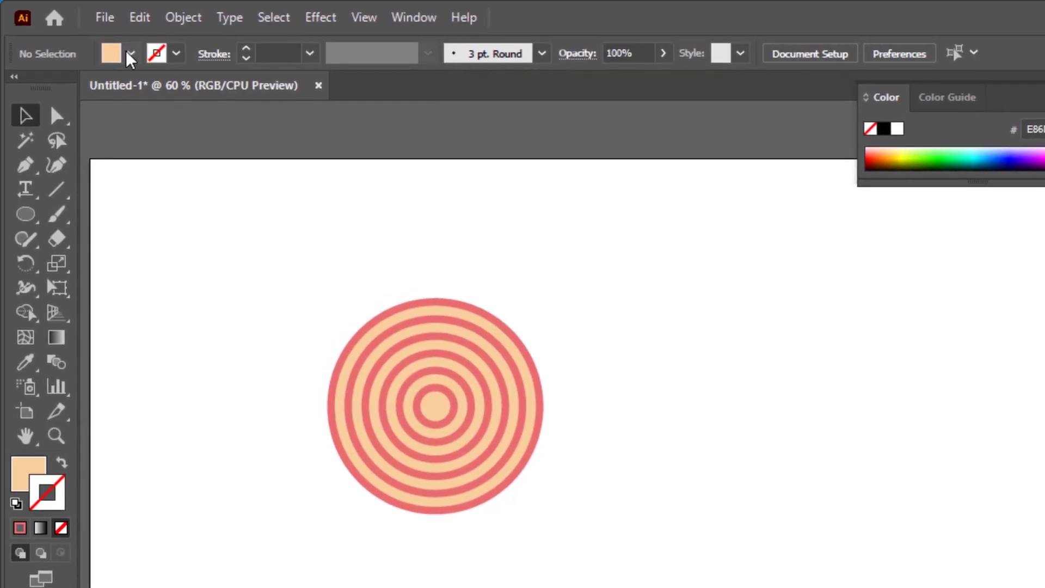
# Set the fill to None and the stroke to black from the Control bar swatches
pyautogui.click(130, 55)
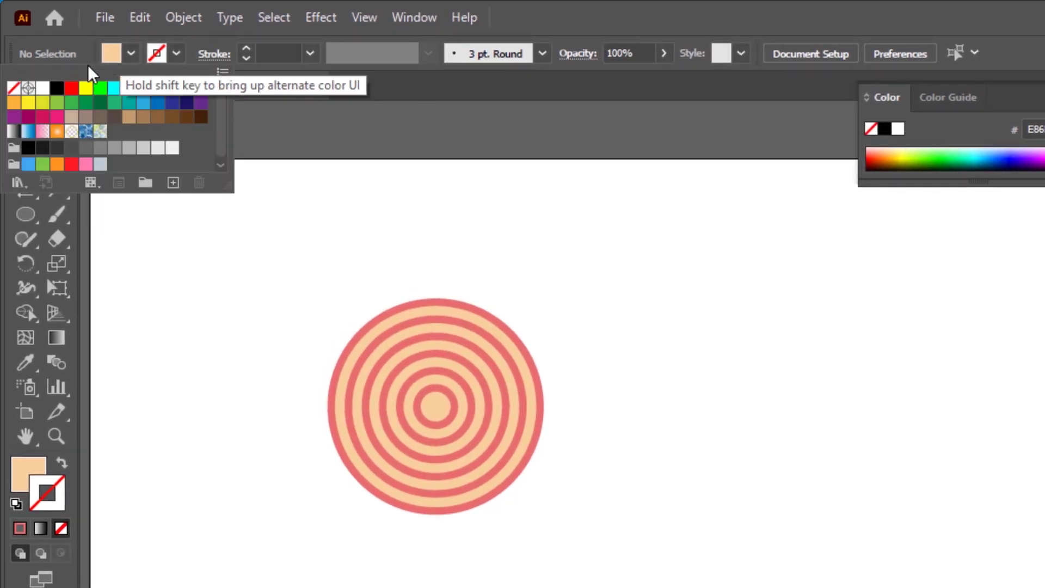
pyautogui.click(13, 88)
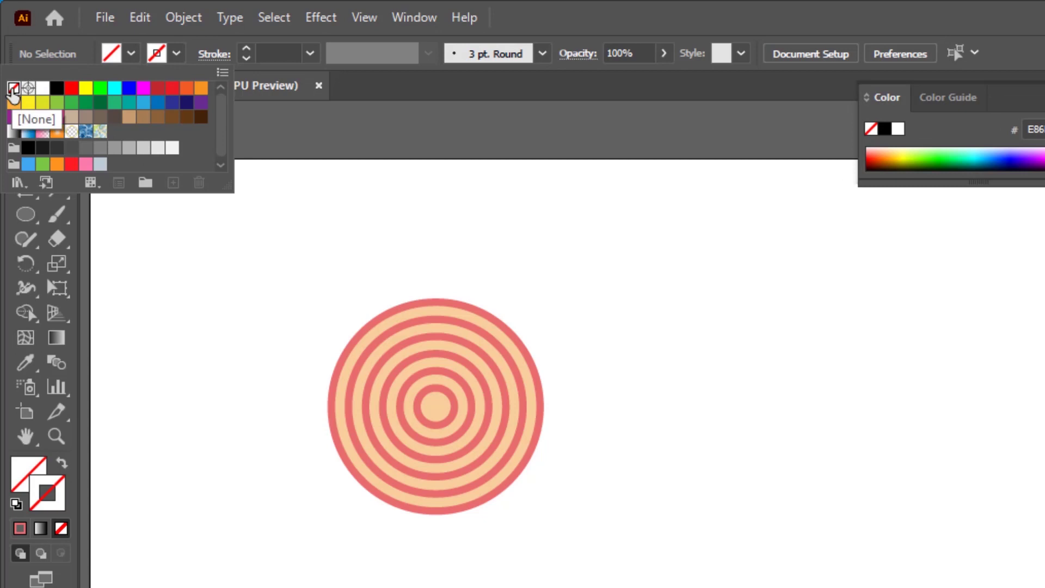
pyautogui.click(175, 54)
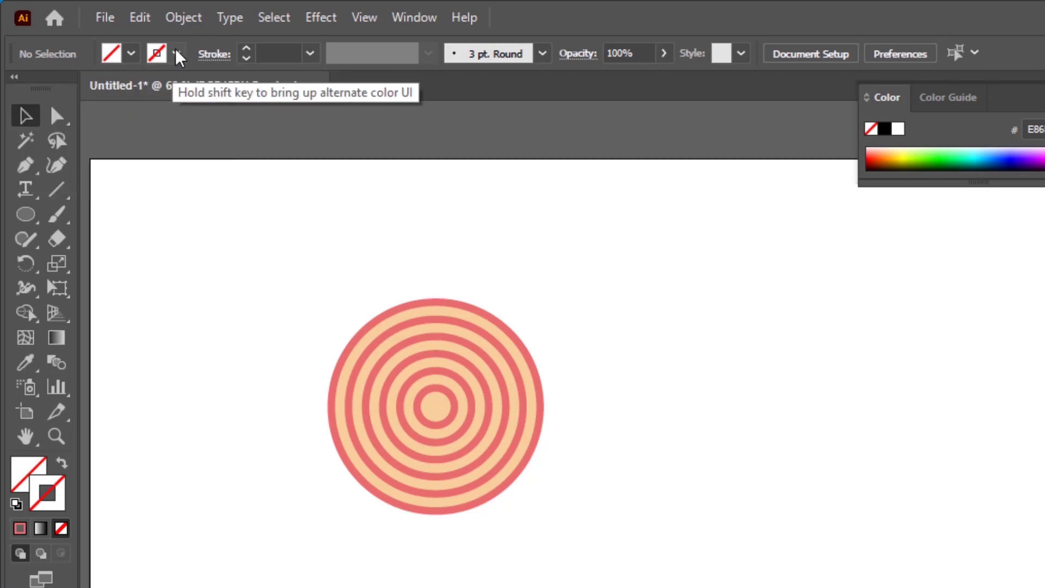
pyautogui.click(176, 53)
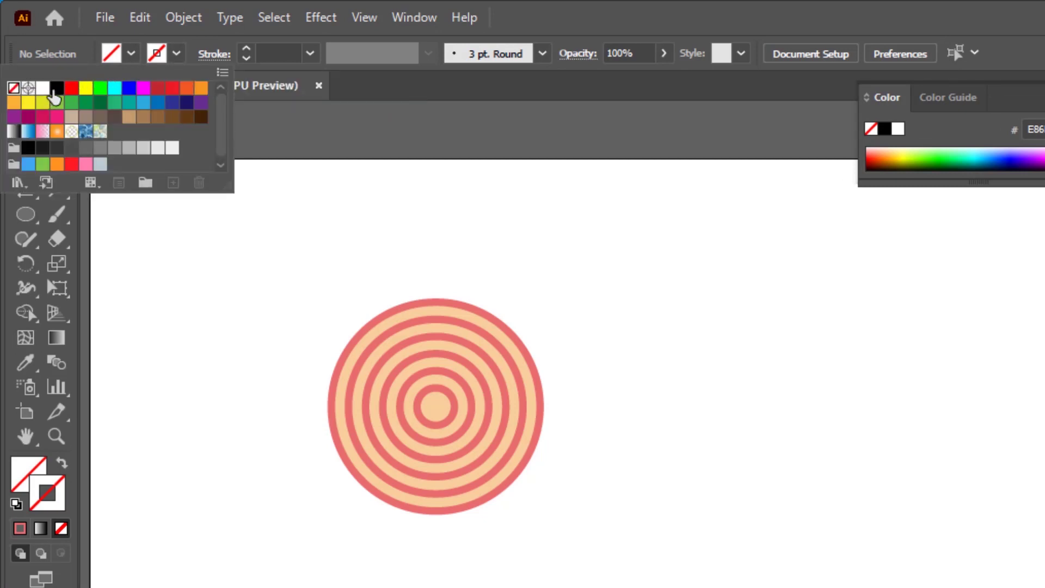
pyautogui.click(57, 89)
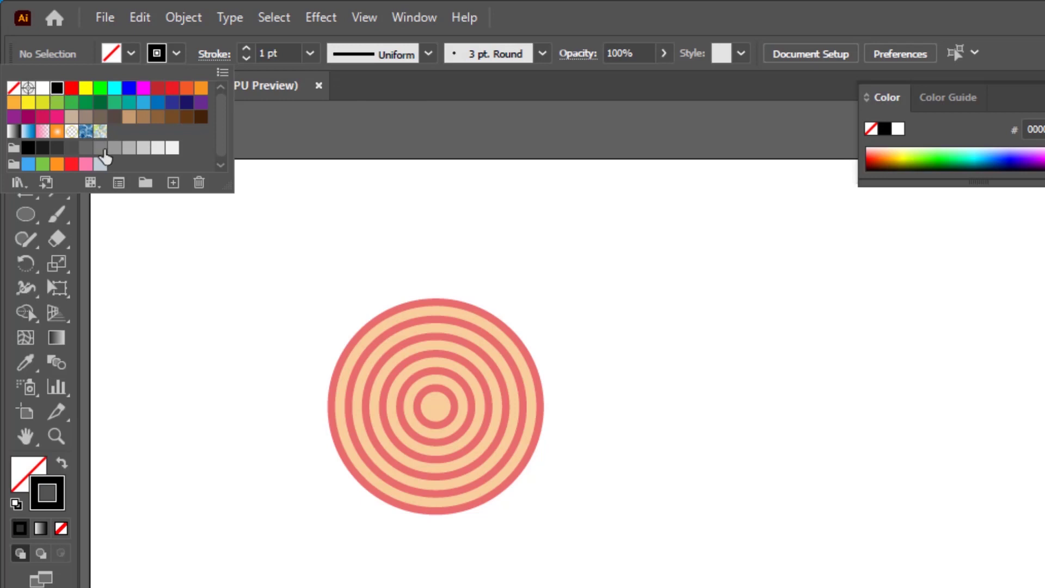
pyautogui.click(125, 234)
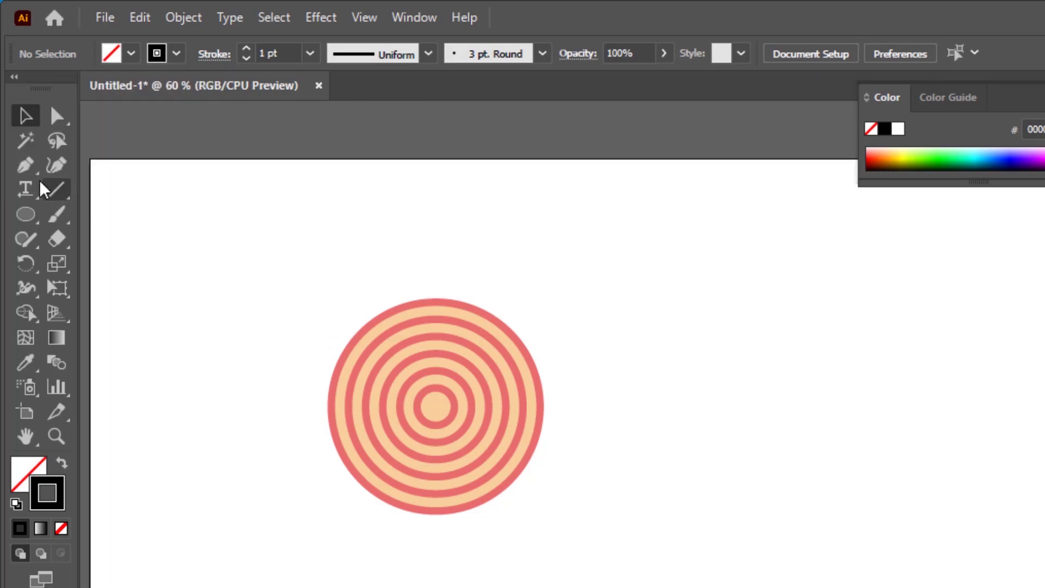
# Draw a vertical and a horizontal Pen line through the rings' centre
pyautogui.click(26, 166)
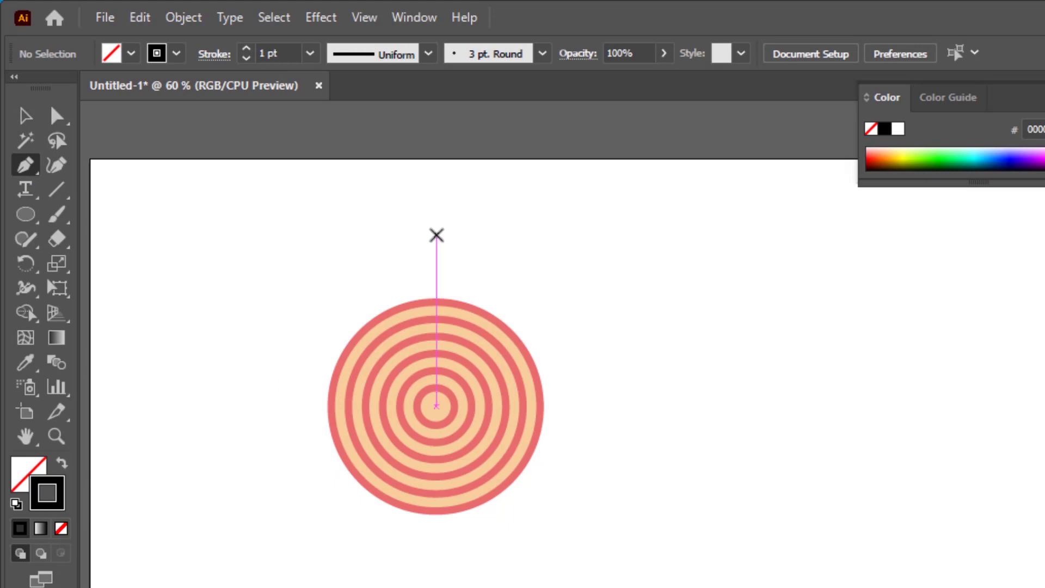
pyautogui.click(435, 237)
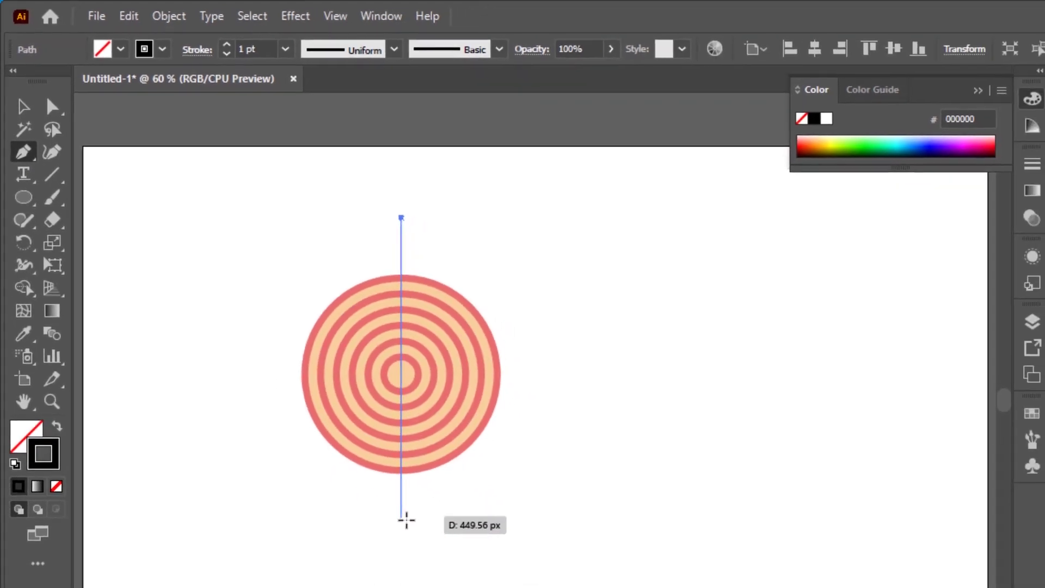
pyautogui.click(402, 530)
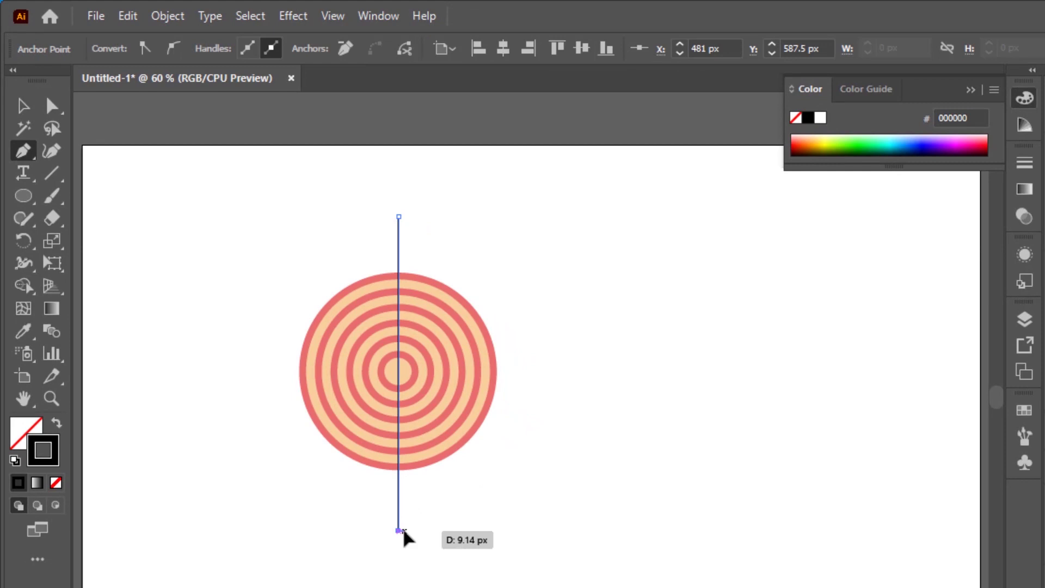
pyautogui.press('Escape')
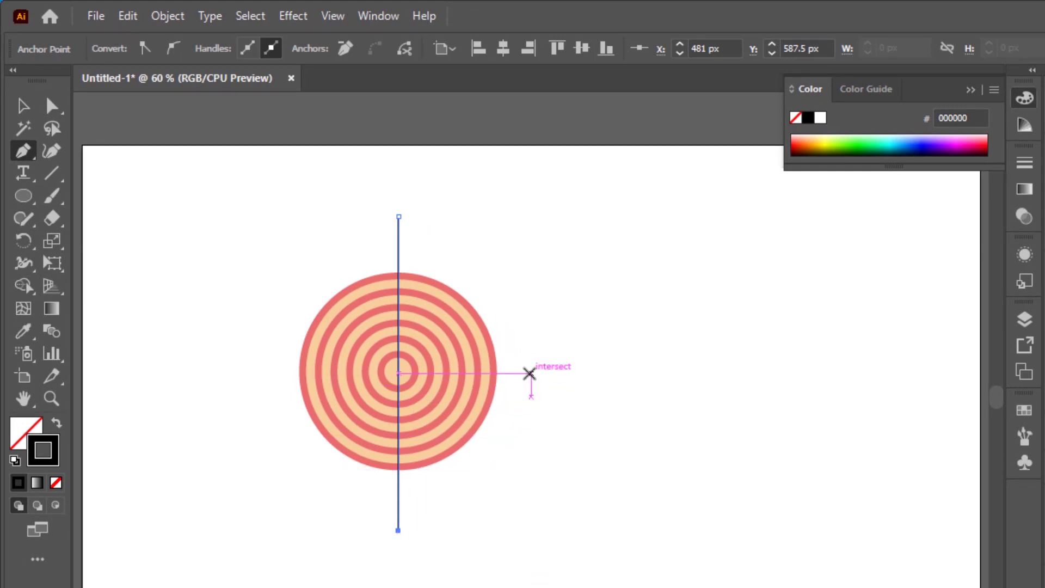
pyautogui.click(531, 374)
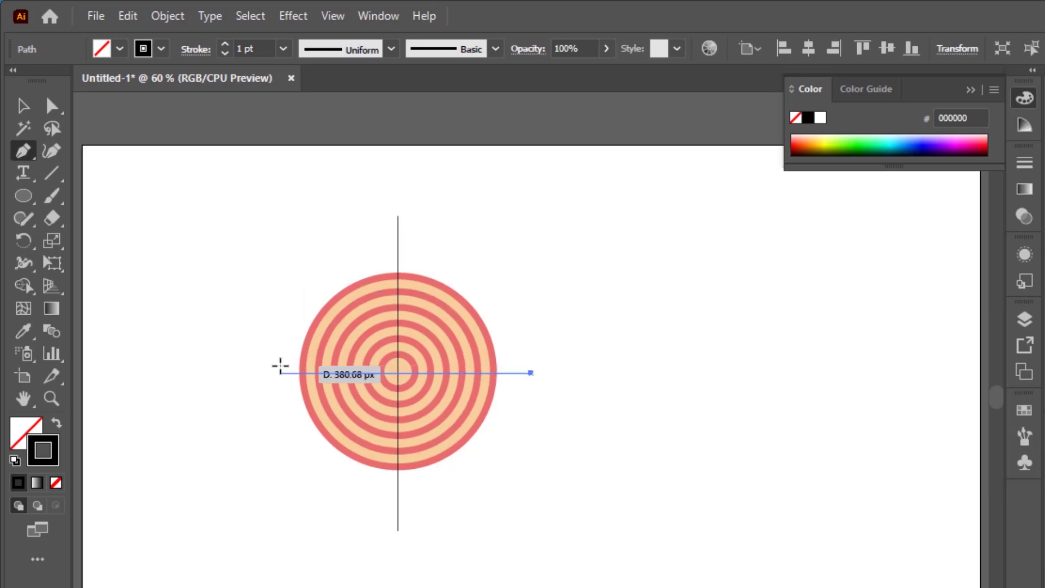
pyautogui.click(242, 373)
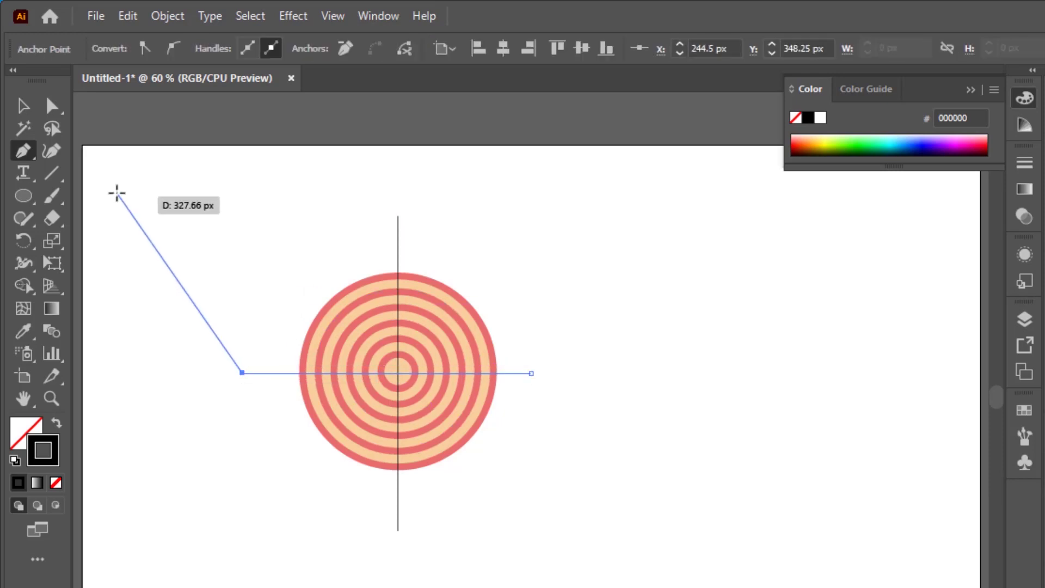
pyautogui.click(23, 107)
# Align the rings and crossing lines on vertical and horizontal centres, then reselect everything
pyautogui.click(554, 244)
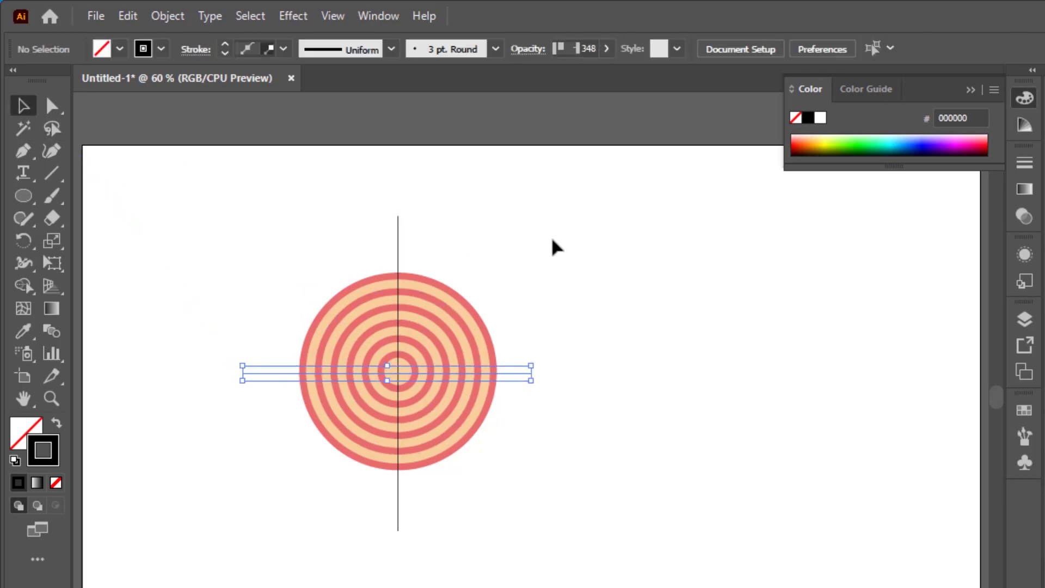
pyautogui.moveTo(446, 389); pyautogui.dragTo(338, 477)
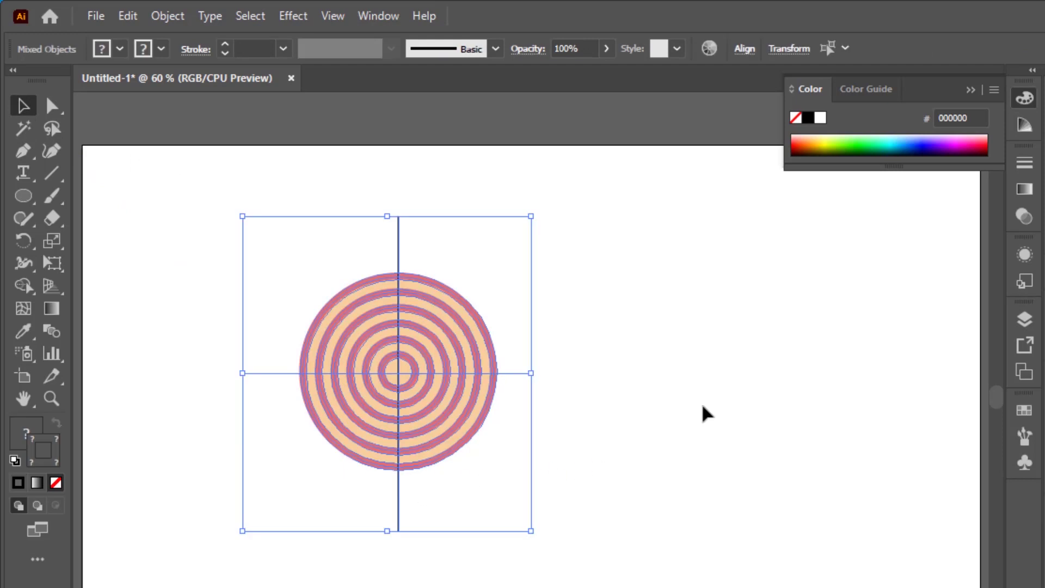
pyautogui.click(744, 48)
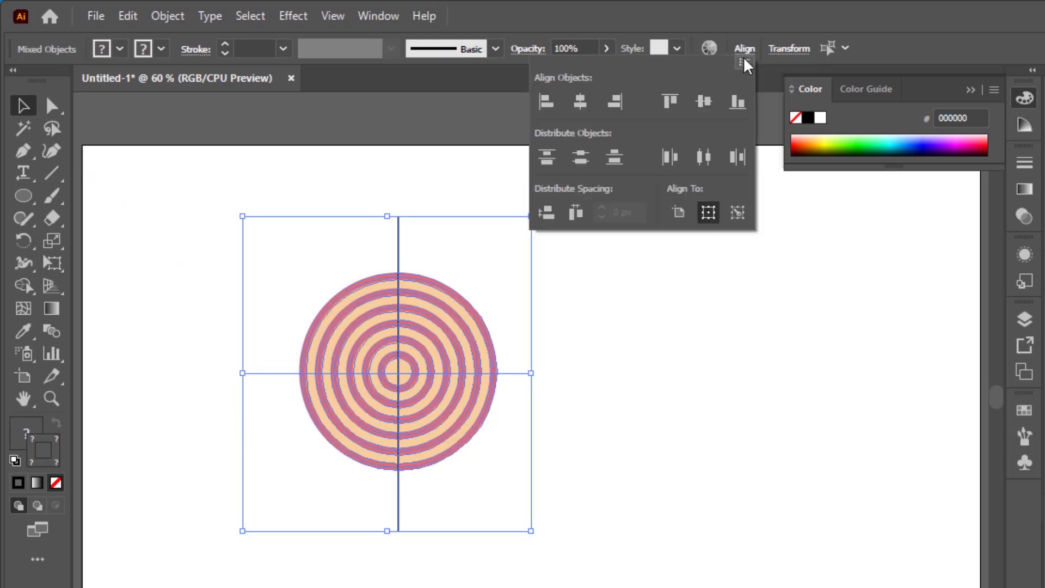
pyautogui.click(704, 102)
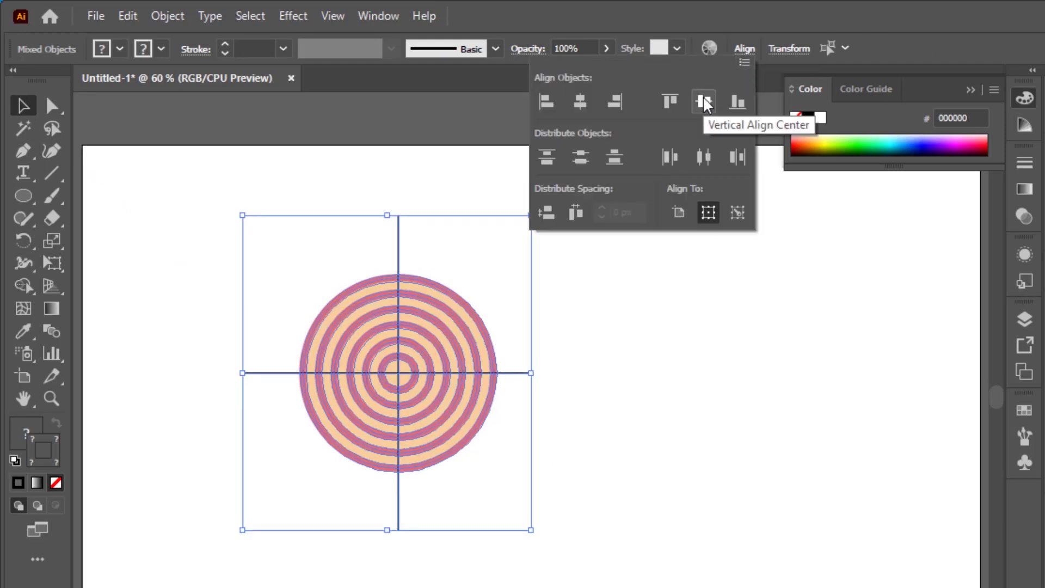
pyautogui.click(580, 103)
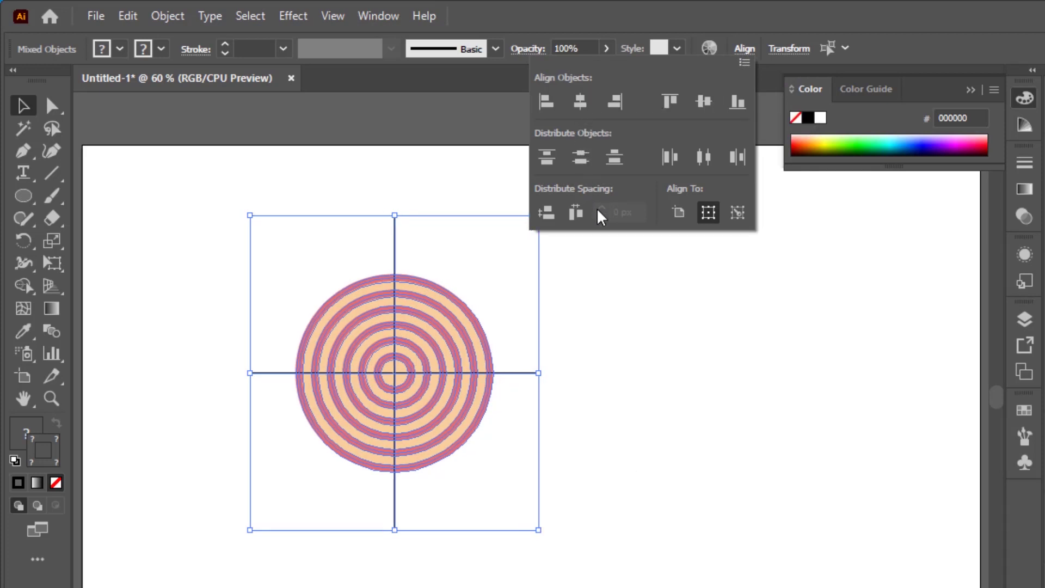
pyautogui.click(633, 318)
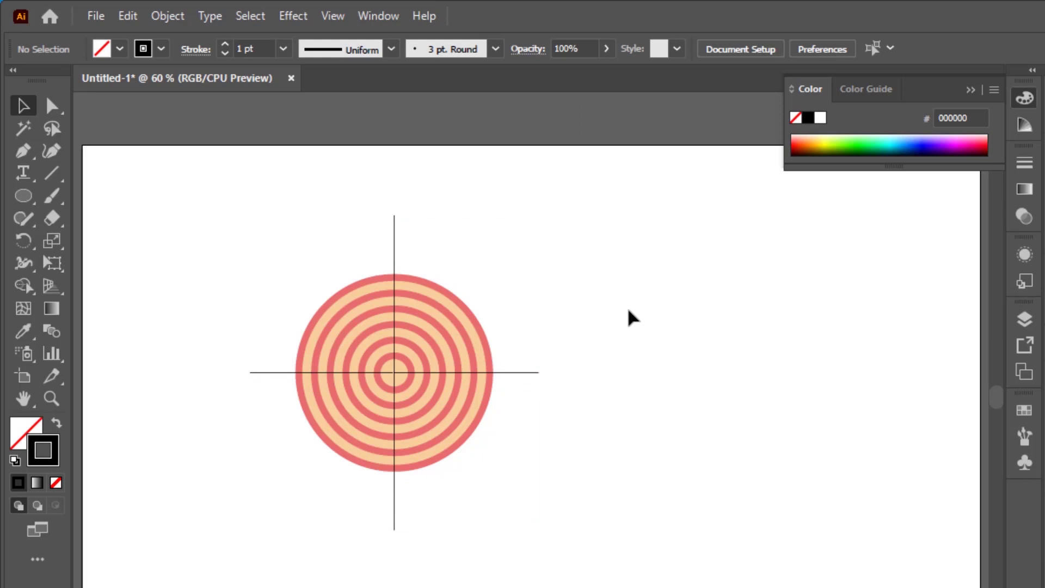
pyautogui.moveTo(629, 245); pyautogui.dragTo(303, 531)
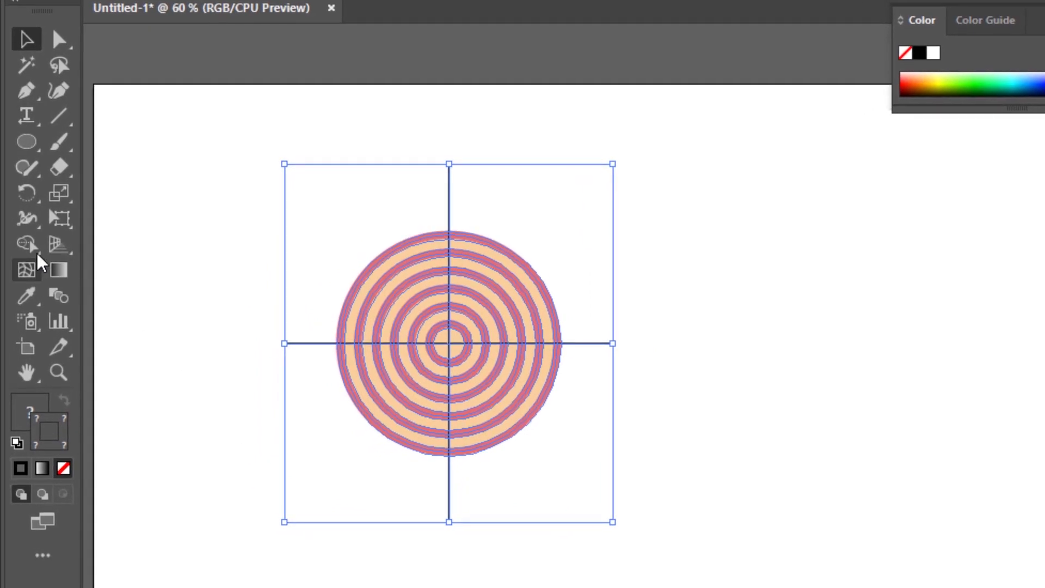
# Erase the striped circle's lower-right quarter with Shape Builder
pyautogui.click(28, 246)
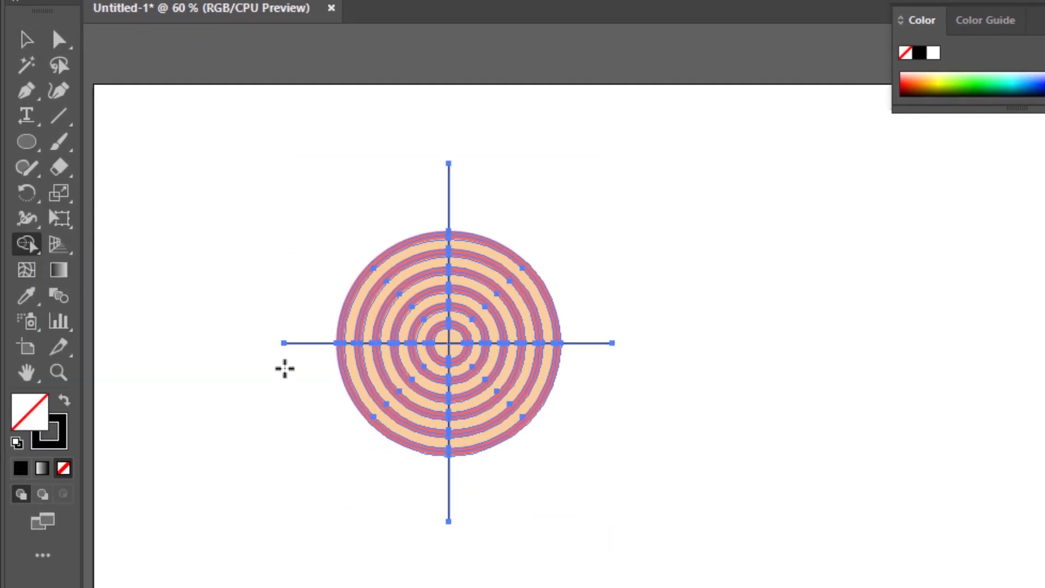
pyautogui.moveTo(547, 462); pyautogui.dragTo(455, 354)
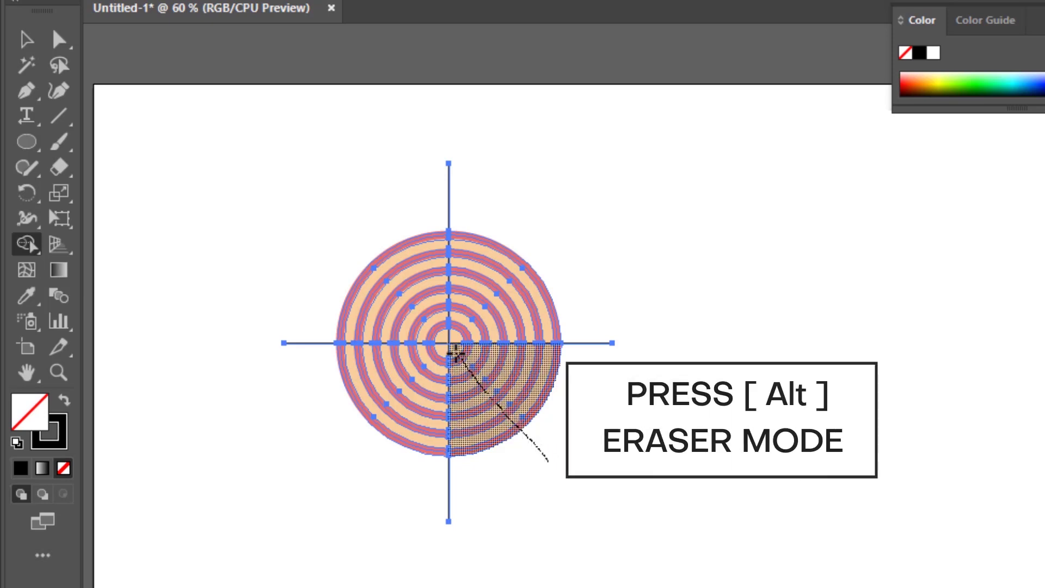
pyautogui.moveTo(455, 354); pyautogui.dragTo(456, 355)
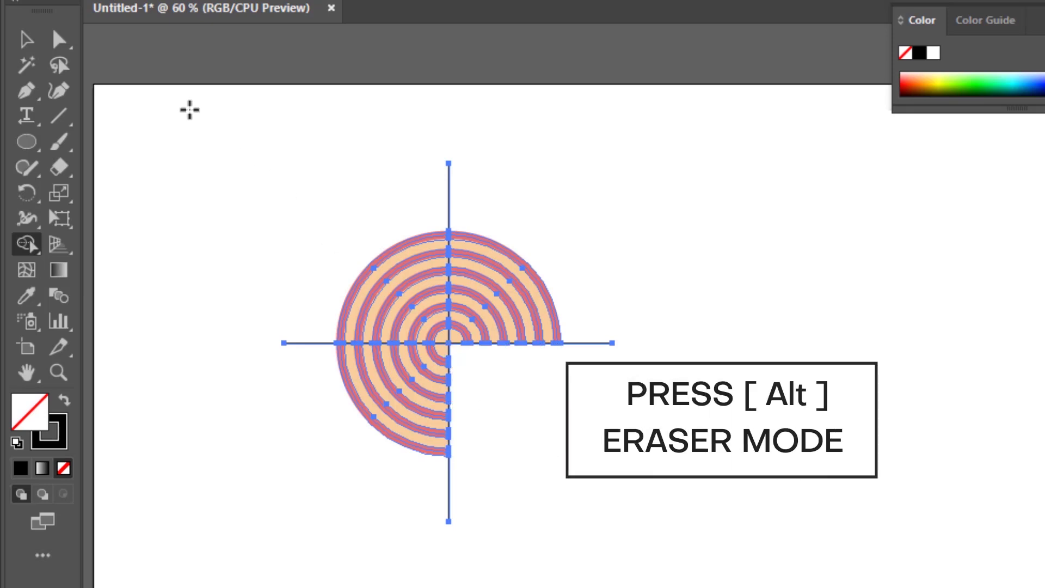
# Delete the vertical and horizontal guide lines
pyautogui.click(33, 43)
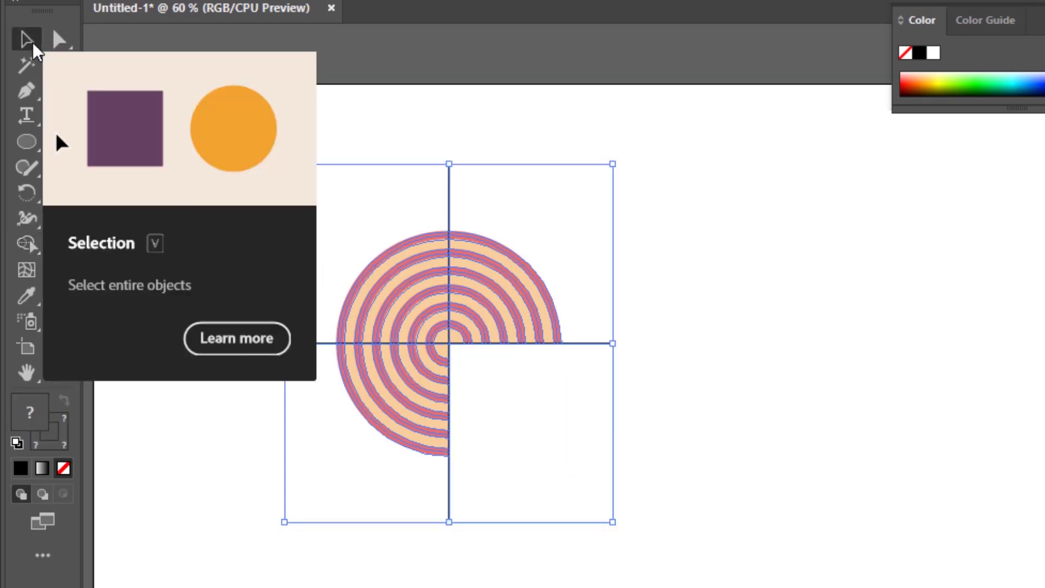
pyautogui.click(430, 103)
pyautogui.moveTo(423, 158); pyautogui.dragTo(483, 186)
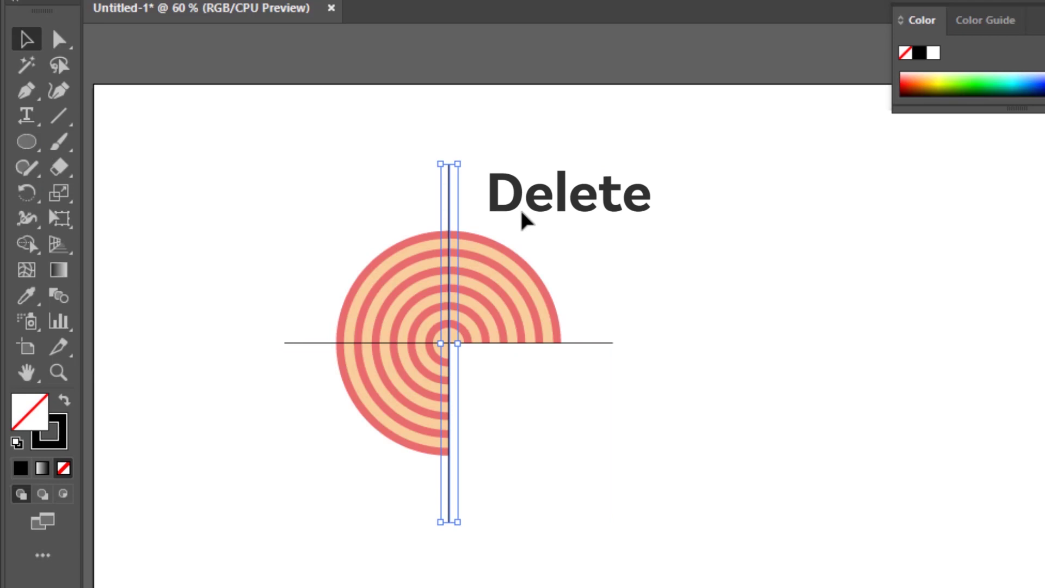
pyautogui.press('Delete')
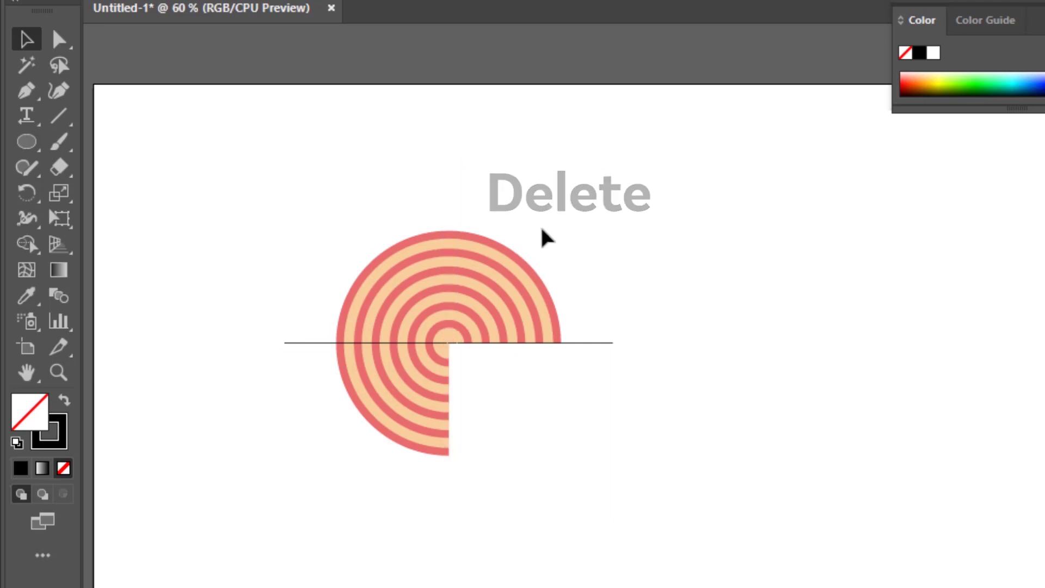
pyautogui.moveTo(584, 299); pyautogui.dragTo(622, 420)
pyautogui.press('Delete')
# Erase the spiral's centre region with Shape Builder, leaving a three-quarter ring
pyautogui.moveTo(626, 460); pyautogui.dragTo(331, 260)
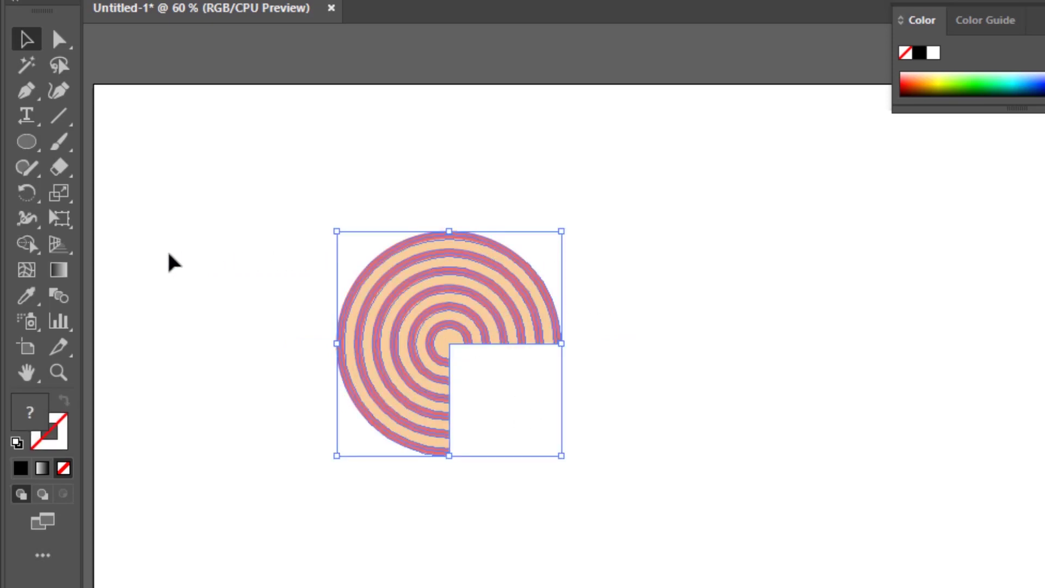
pyautogui.click(32, 246)
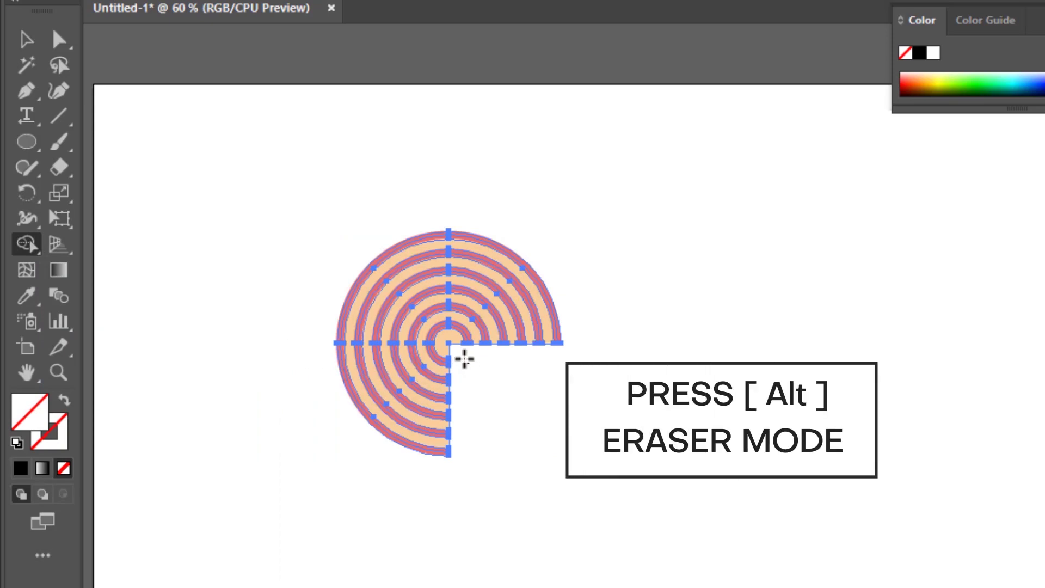
pyautogui.keyDown('alt'); pyautogui.click(447, 345); pyautogui.keyUp('alt')
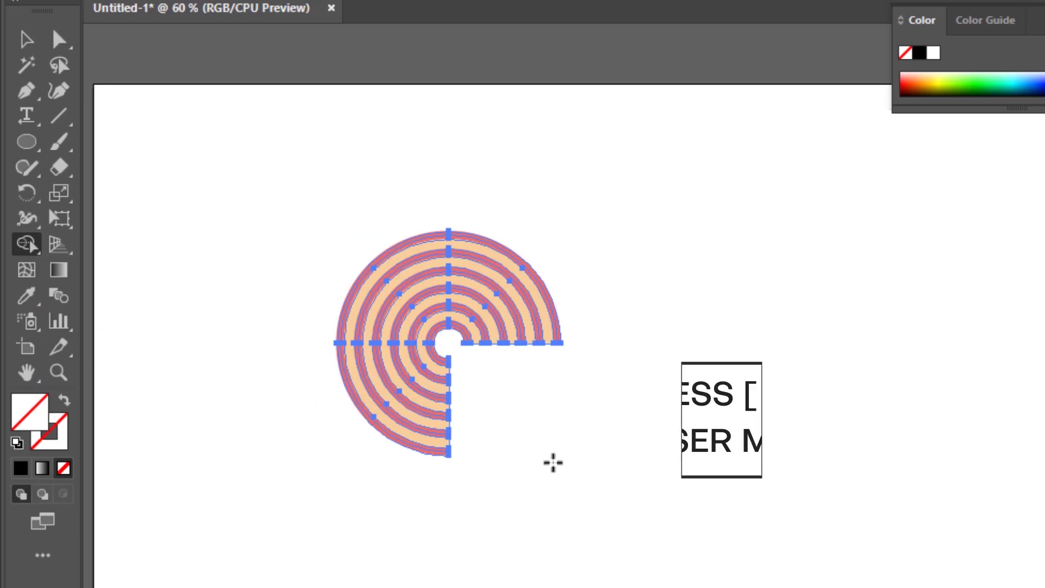
pyautogui.click(27, 39)
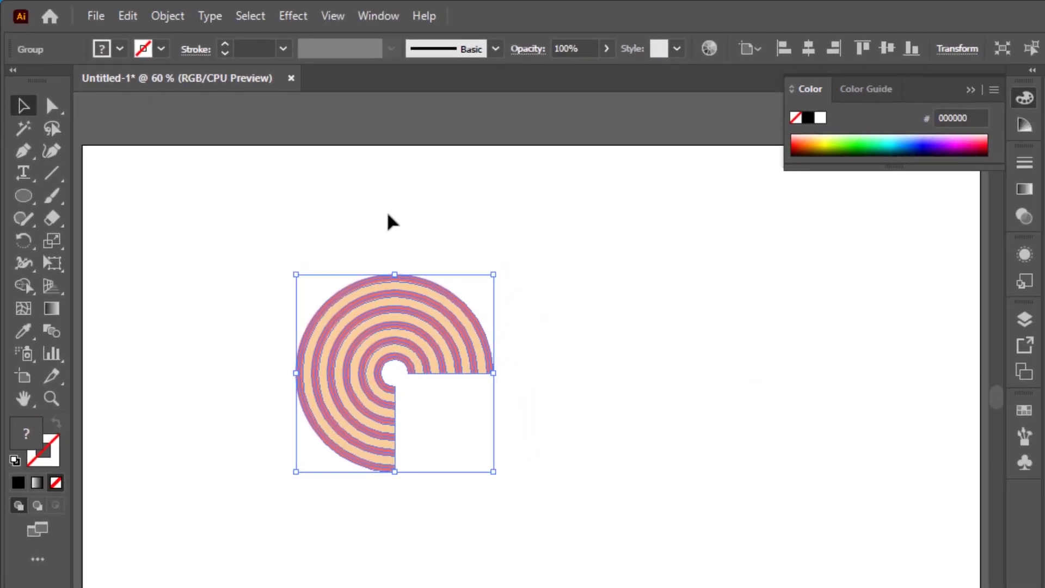
# Select the striped ring and bring up the Transform effect settings
pyautogui.click(400, 213)
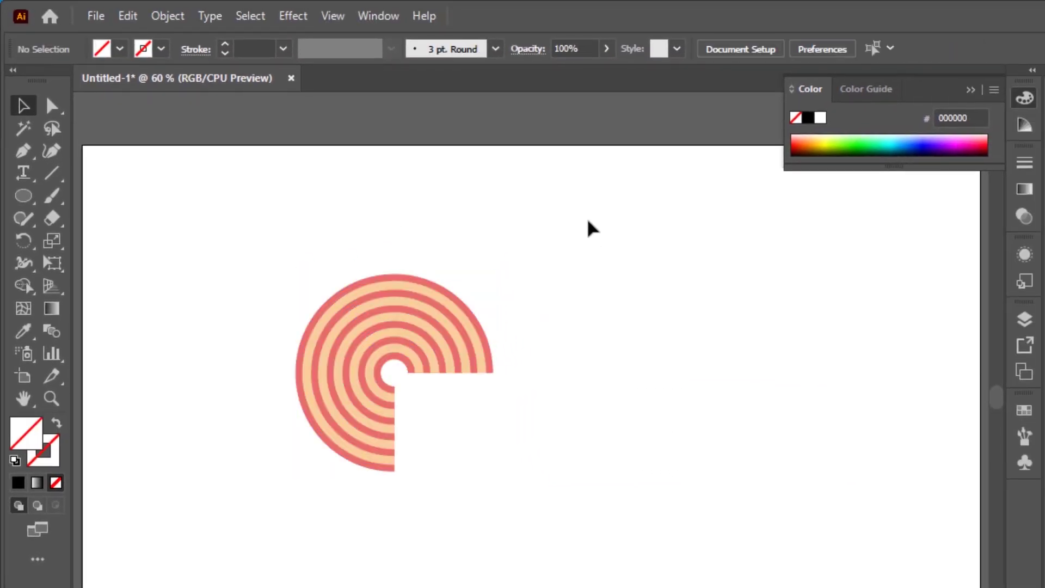
pyautogui.moveTo(539, 227); pyautogui.dragTo(323, 505)
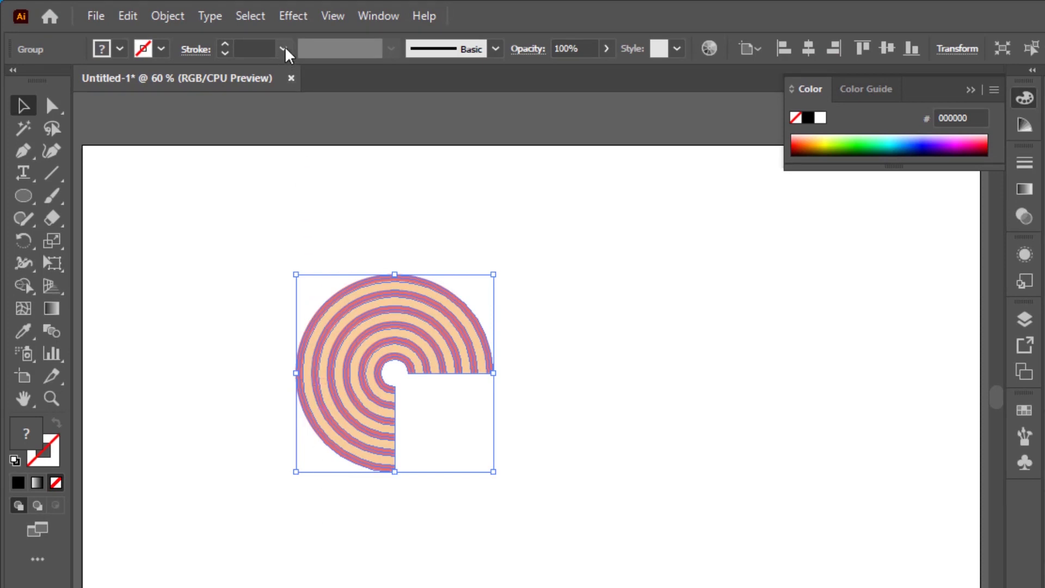
pyautogui.click(292, 17)
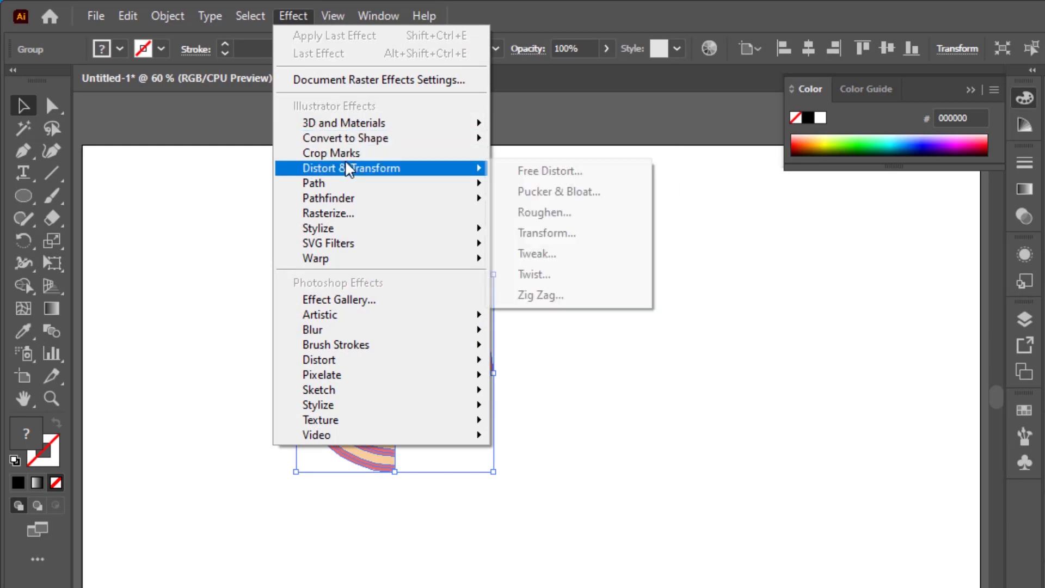
pyautogui.click(568, 234)
pyautogui.moveTo(944, 98)
pyautogui.mouseDown()
pyautogui.moveTo(741, 104)
pyautogui.moveTo(743, 88)
pyautogui.mouseUp()
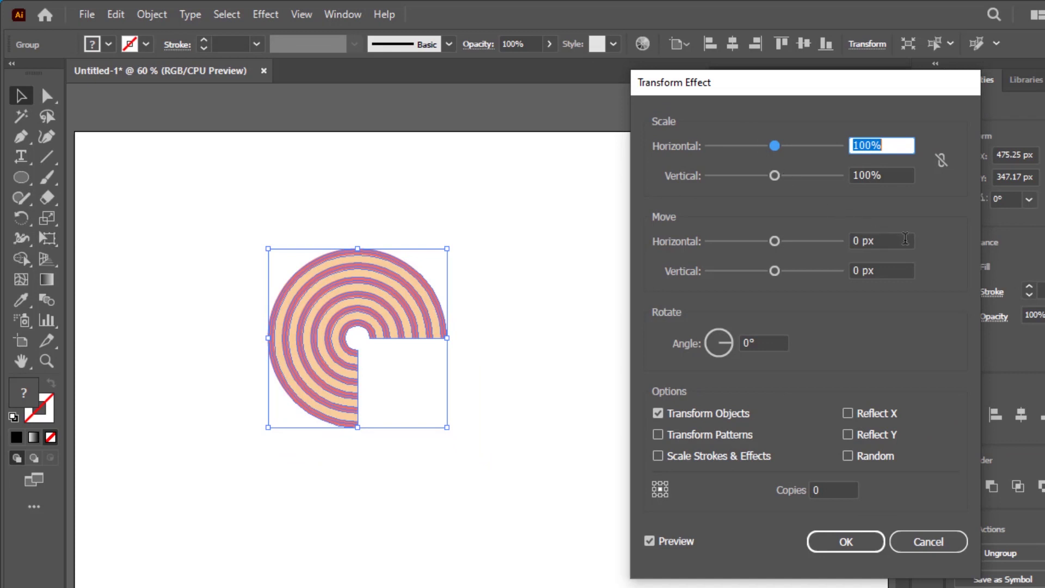
# Set the Transform effect to move 171 px horizontally, rotate 90°, reflect Y, with 3 copies
pyautogui.click(905, 238)
pyautogui.write('150')
pyautogui.press('Tab')
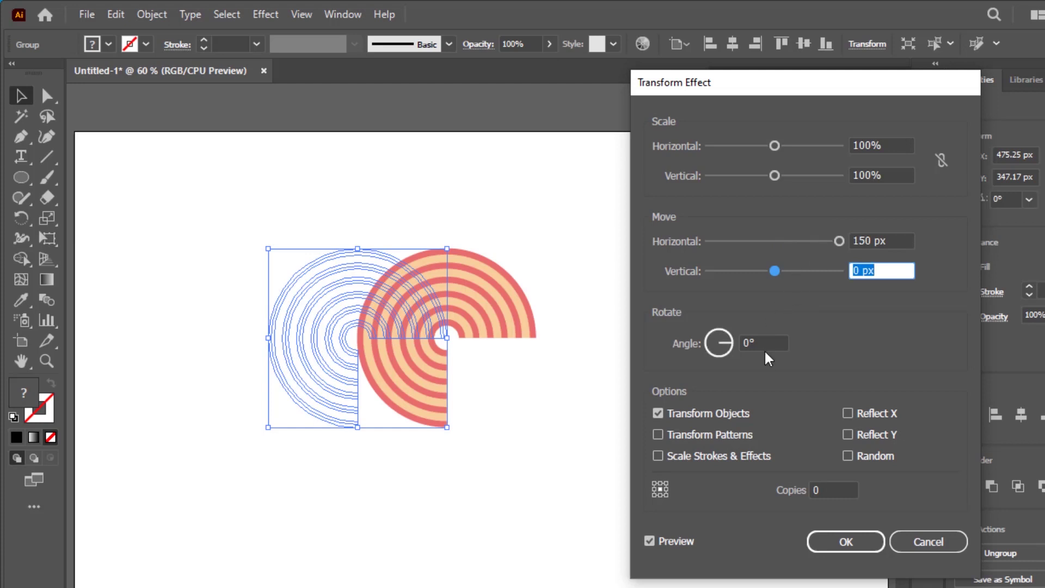
pyautogui.click(747, 341)
pyautogui.write('90')
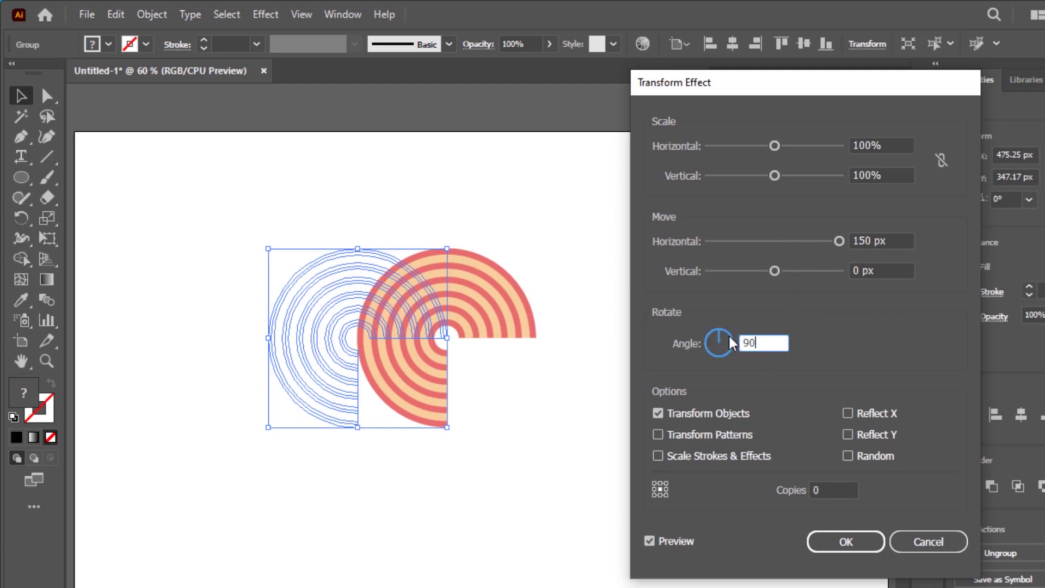
pyautogui.press('Tab')
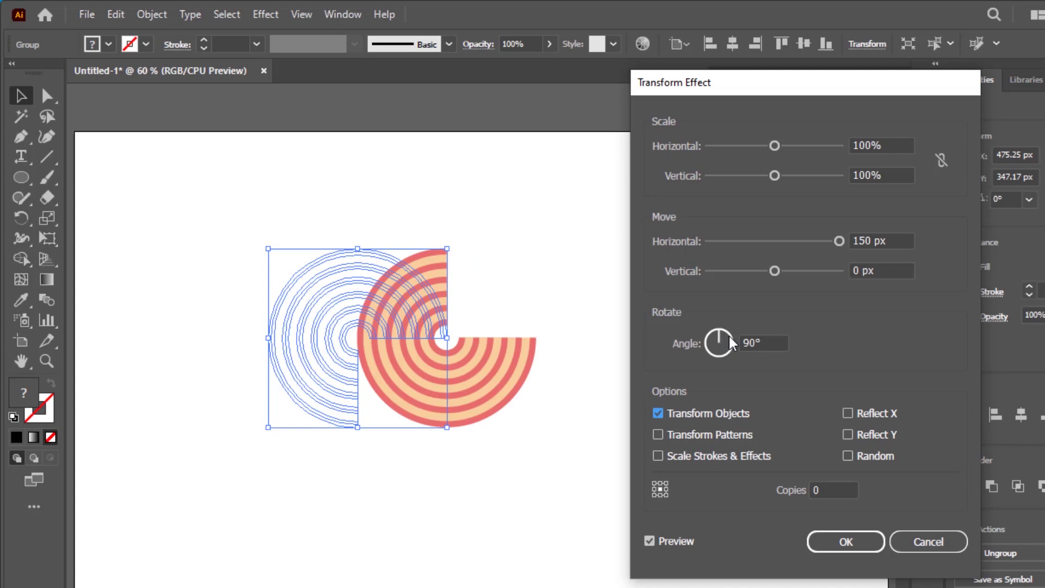
pyautogui.click(847, 435)
pyautogui.click(828, 487)
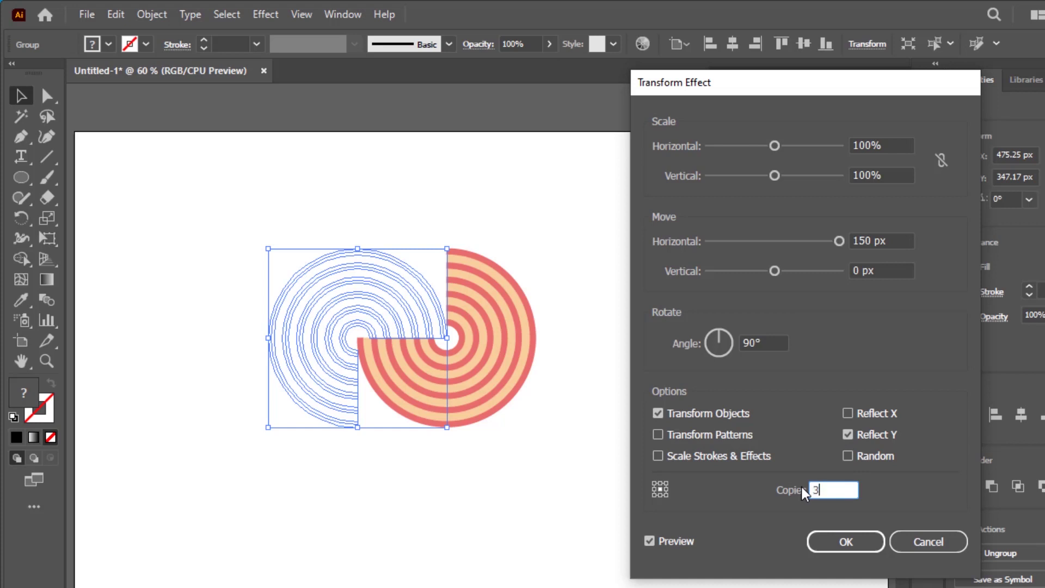
pyautogui.press('Tab')
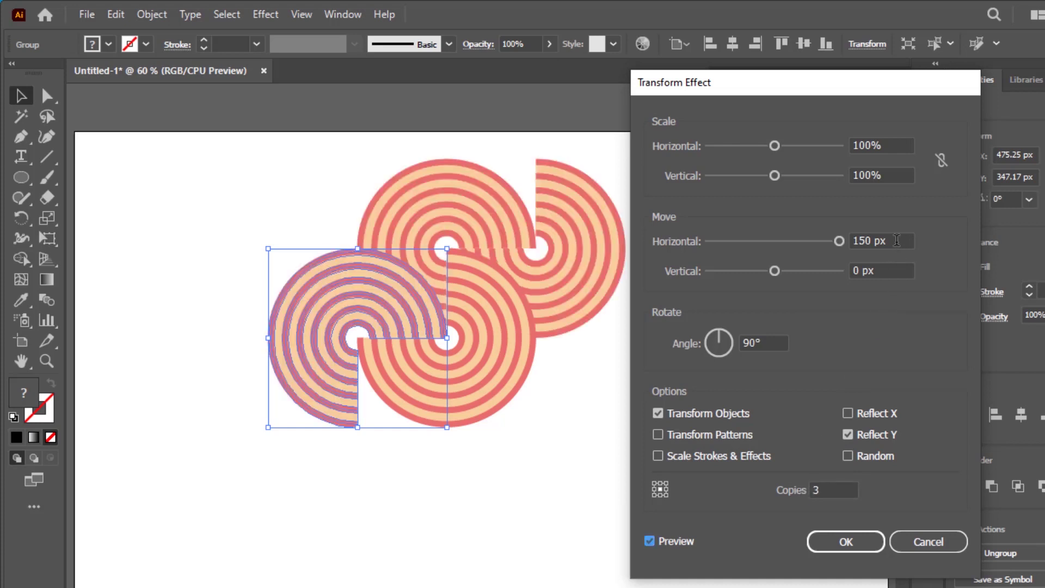
pyautogui.doubleClick(896, 240)
pyautogui.press('Up')
pyautogui.press('Up')
pyautogui.press('Up')
pyautogui.press('Up')
pyautogui.press('Up')
pyautogui.press('Up')
pyautogui.press('Up')
pyautogui.press('Up')
pyautogui.press('Up')
pyautogui.press('Up')
pyautogui.press('Up')
pyautogui.press('Up')
pyautogui.press('Up')
pyautogui.press('Up')
pyautogui.press('Up')
pyautogui.press('Up')
pyautogui.press('Up')
pyautogui.press('Up')
pyautogui.press('Up')
pyautogui.press('Up')
pyautogui.press('Up')
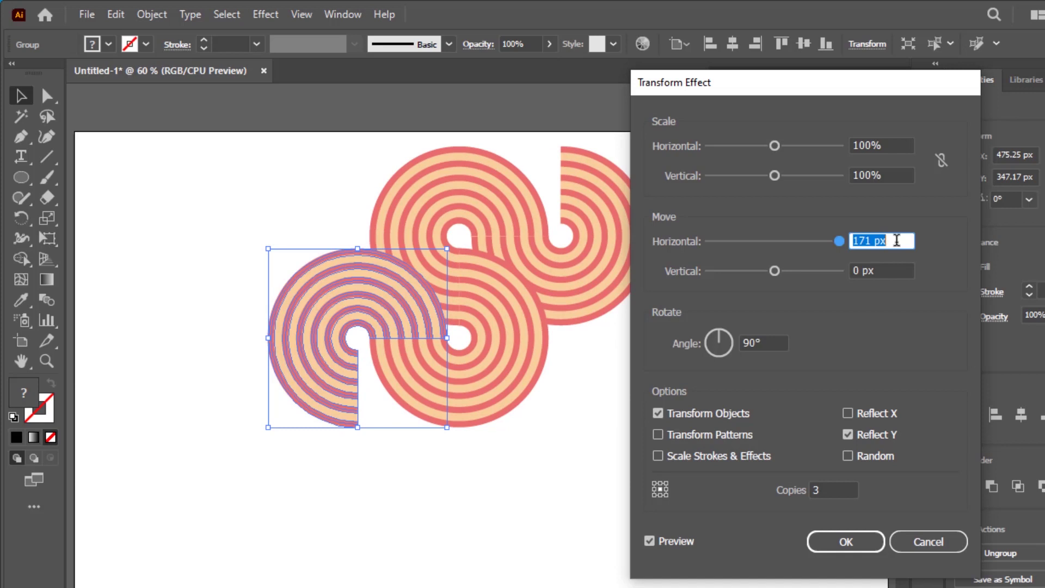
pyautogui.press('Down')
# Apply the Transform effect and expand its appearance into editable outlines
pyautogui.click(847, 542)
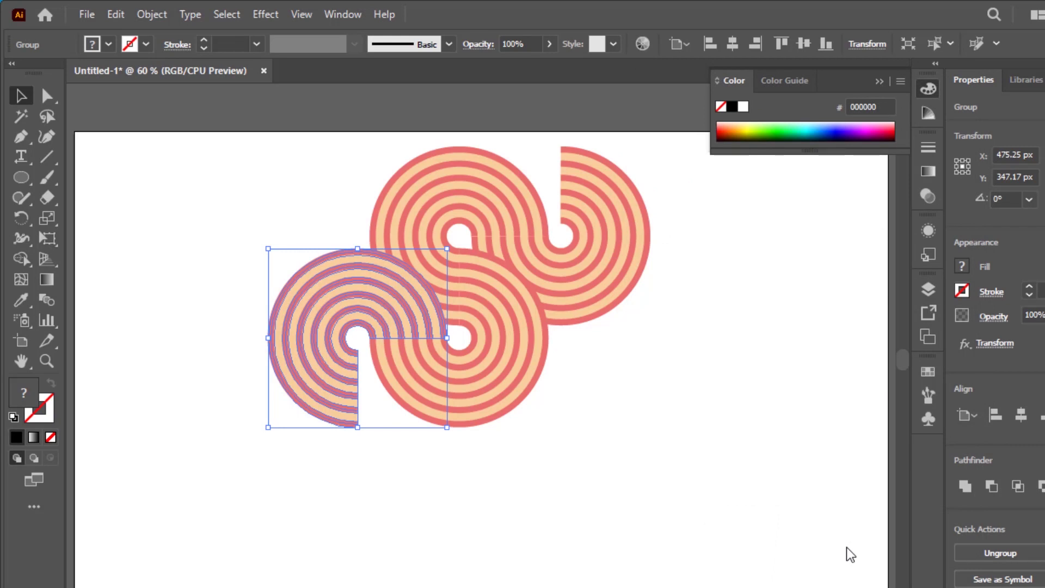
pyautogui.click(155, 20)
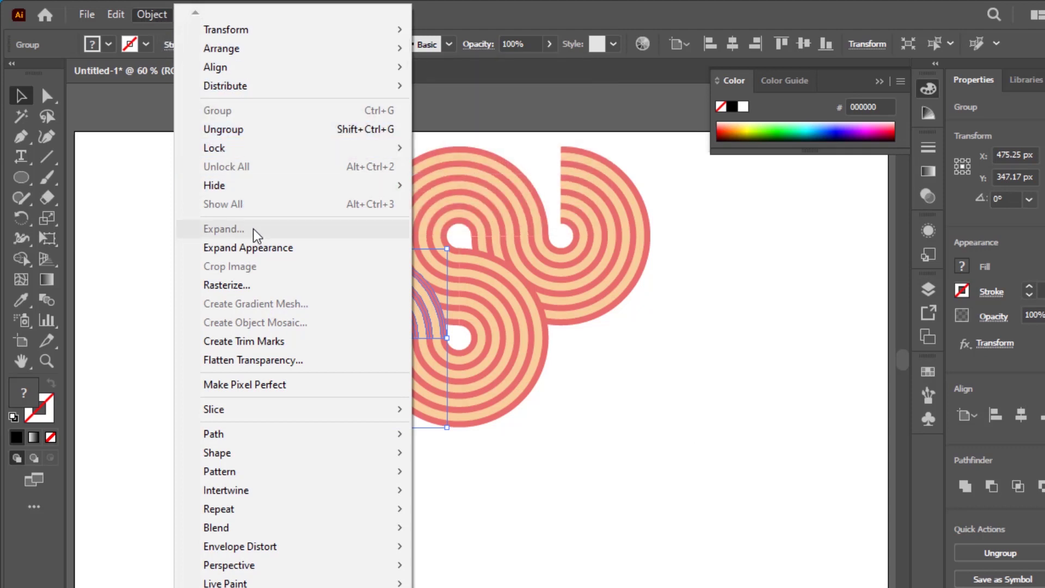
pyautogui.click(282, 253)
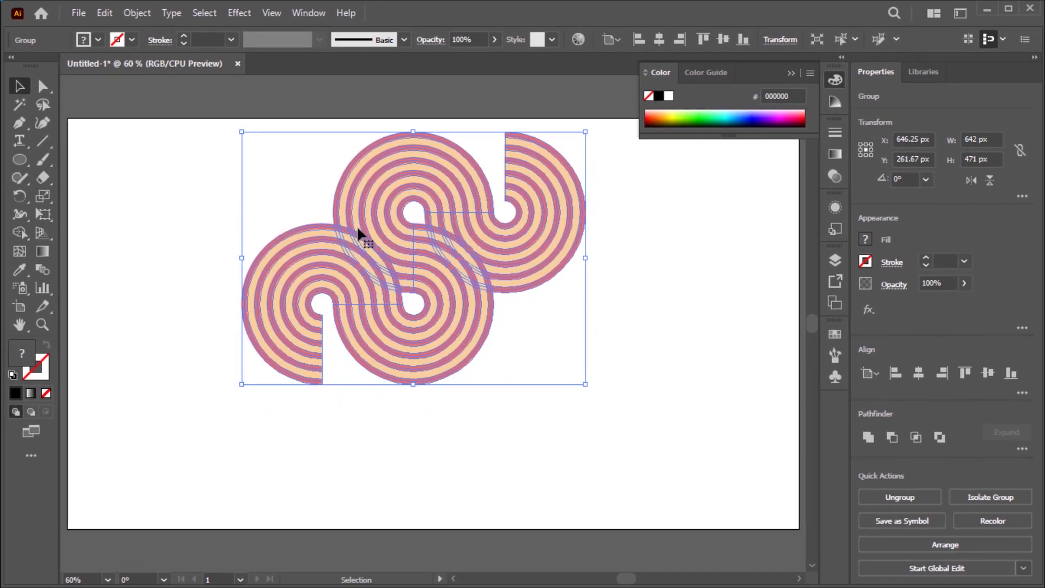
# Align the swirl group to the artboard's left and top edges, then reselect it
pyautogui.click(639, 39)
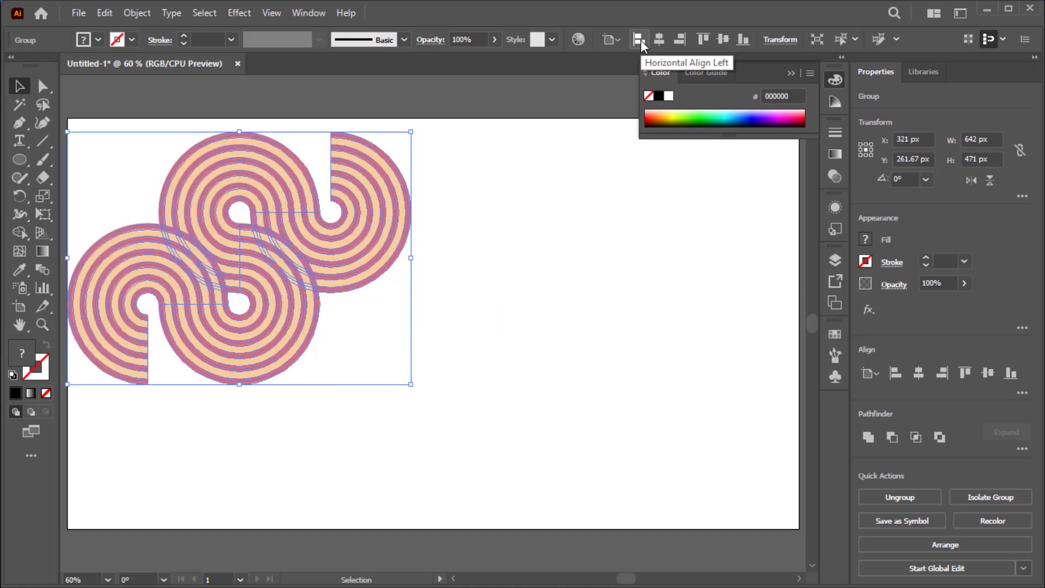
pyautogui.click(703, 40)
pyautogui.click(544, 159)
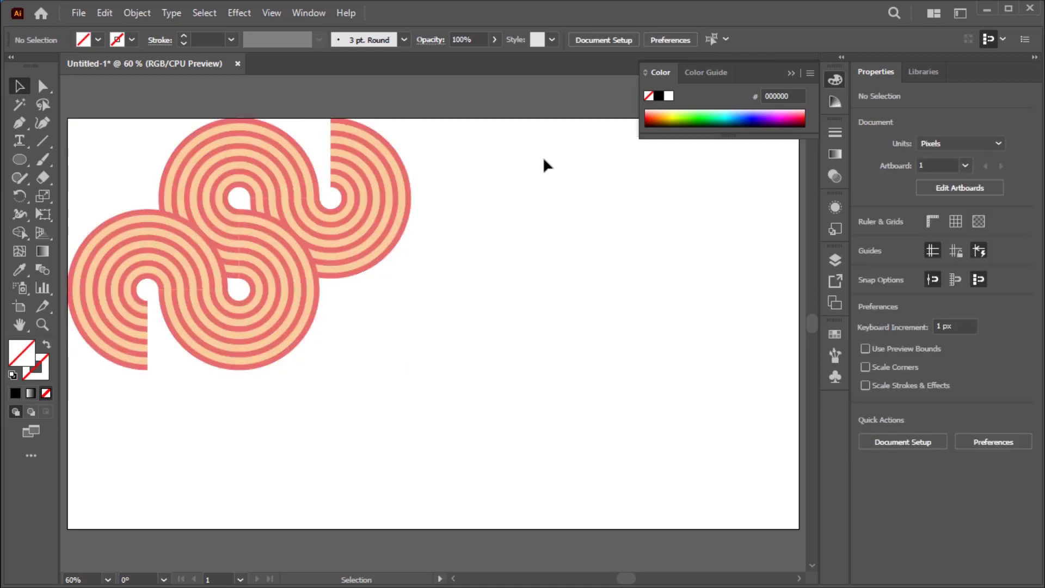
pyautogui.moveTo(446, 113)
pyautogui.mouseDown()
pyautogui.moveTo(315, 236)
pyautogui.moveTo(223, 353)
pyautogui.mouseUp()
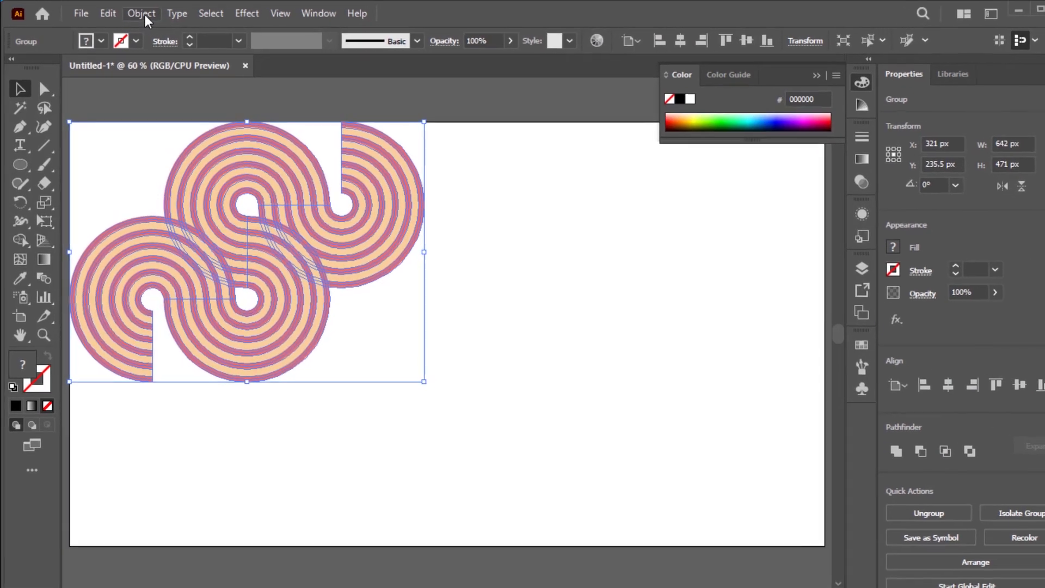
# Apply a Grid Repeat to the swirl group and bring up the Repeat Options
pyautogui.click(144, 16)
pyautogui.moveTo(216, 428)
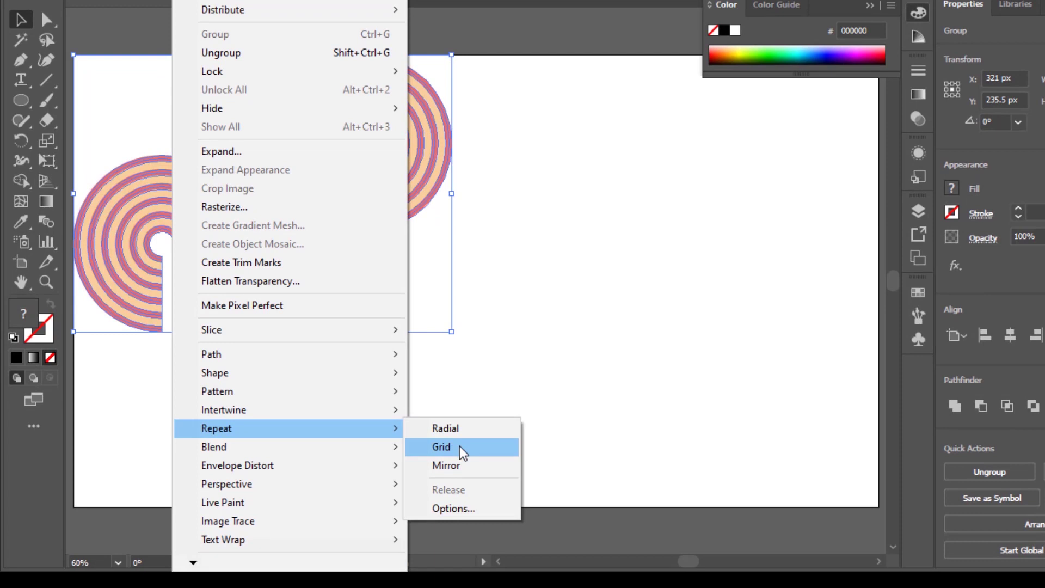
pyautogui.click(460, 447)
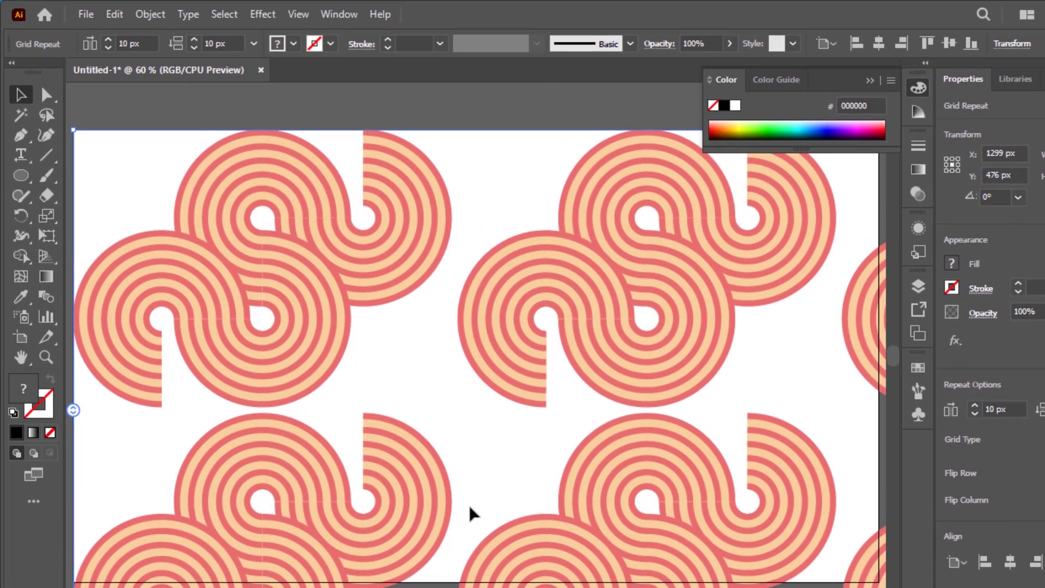
pyautogui.click(150, 14)
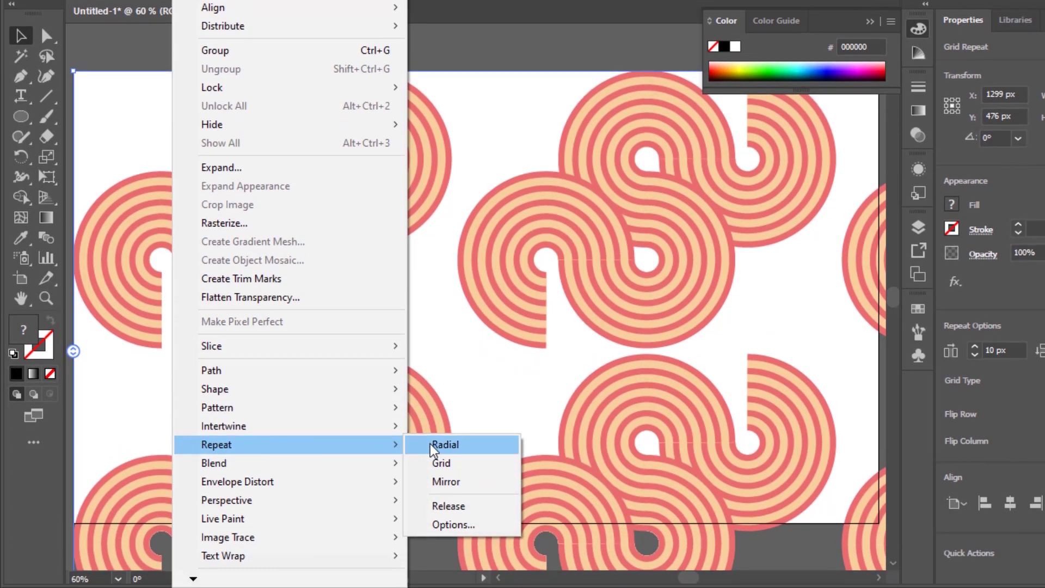
pyautogui.click(498, 526)
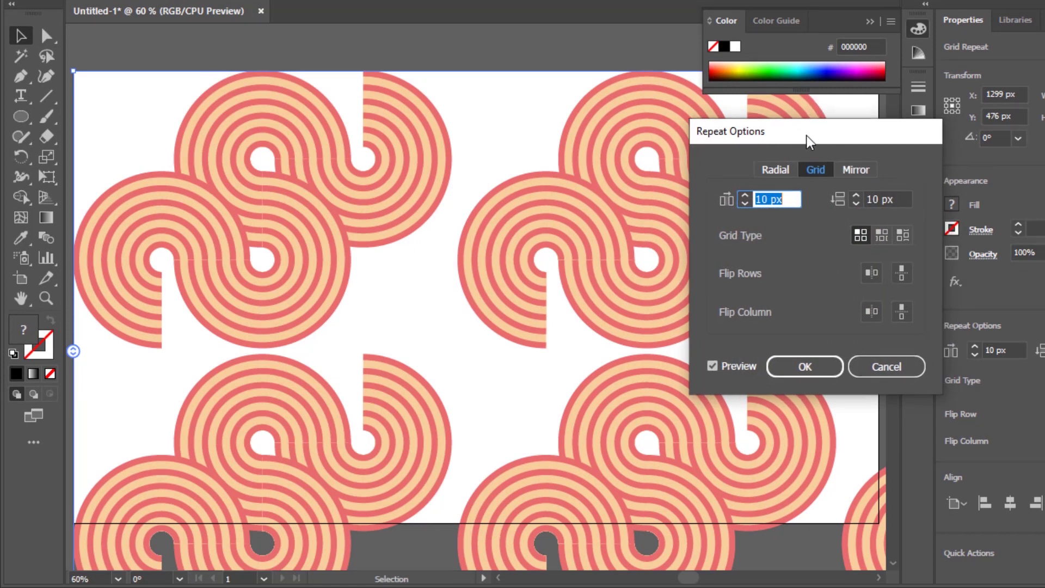
pyautogui.moveTo(807, 139); pyautogui.dragTo(745, 139)
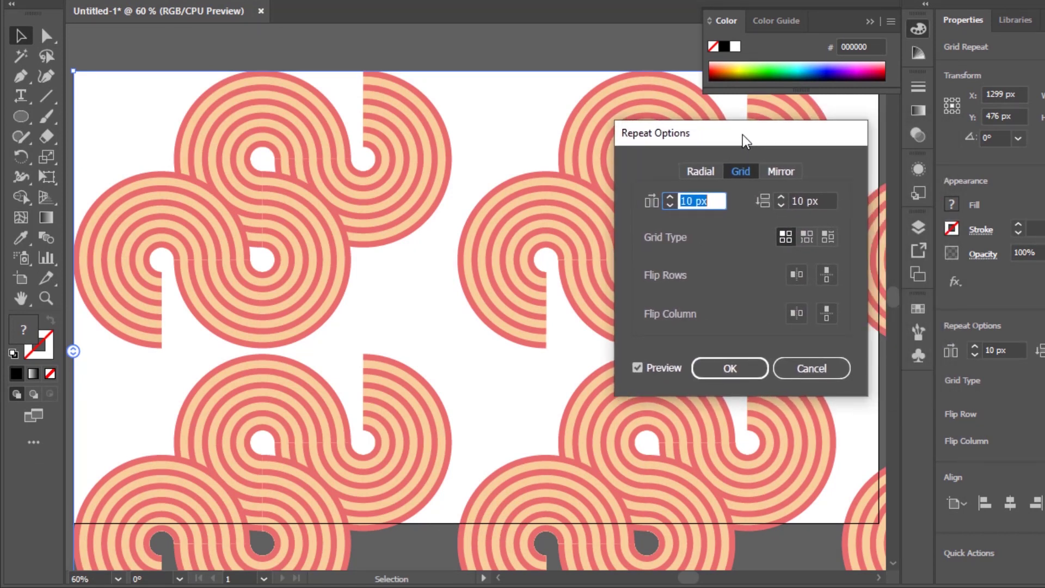
# Set -300 px vertical spacing, Brick by Row grid type, and flip rows horizontally
pyautogui.click(828, 200)
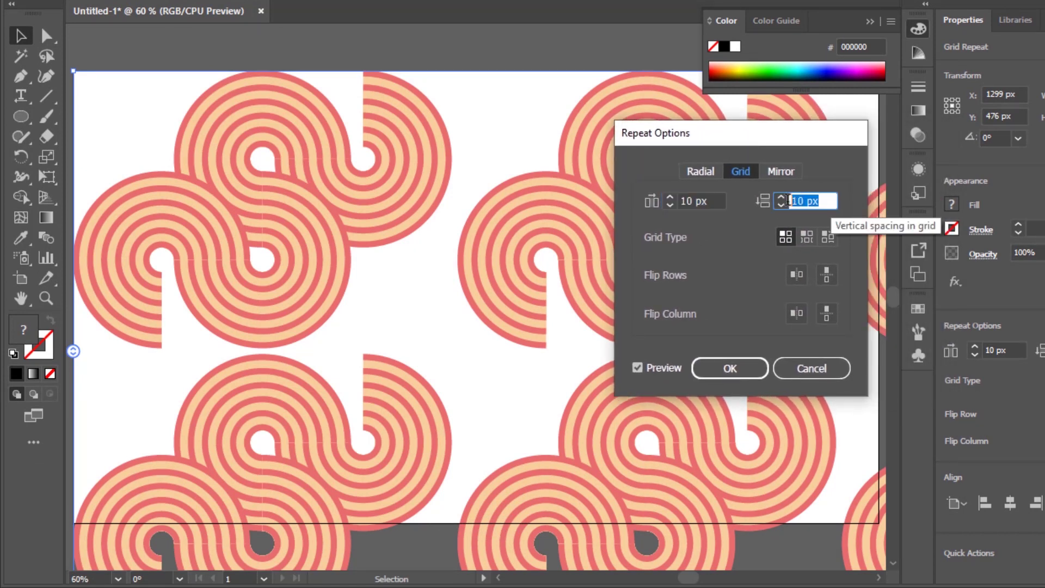
pyautogui.write('-300')
pyautogui.press('Tab')
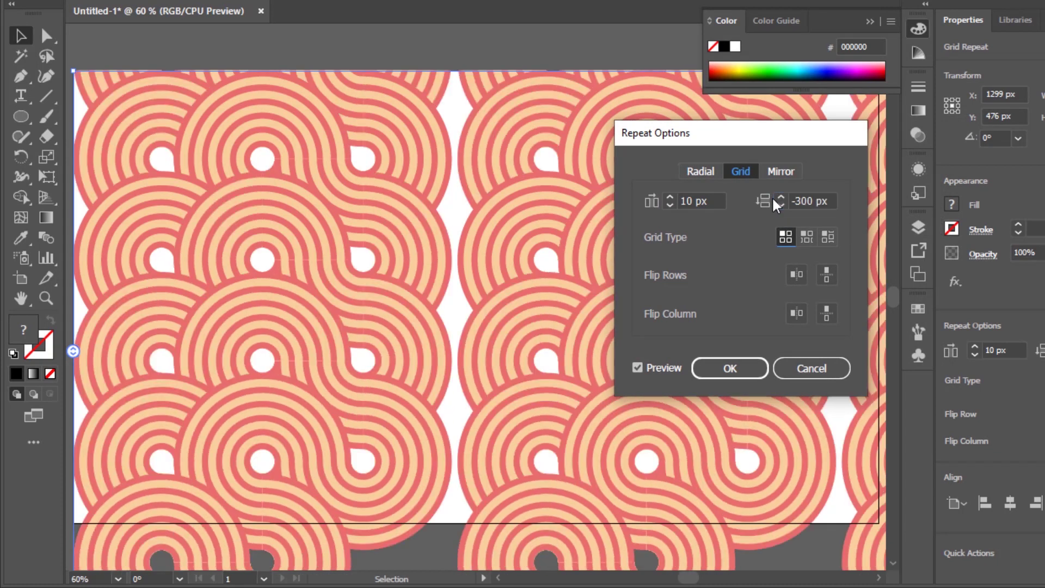
pyautogui.click(806, 237)
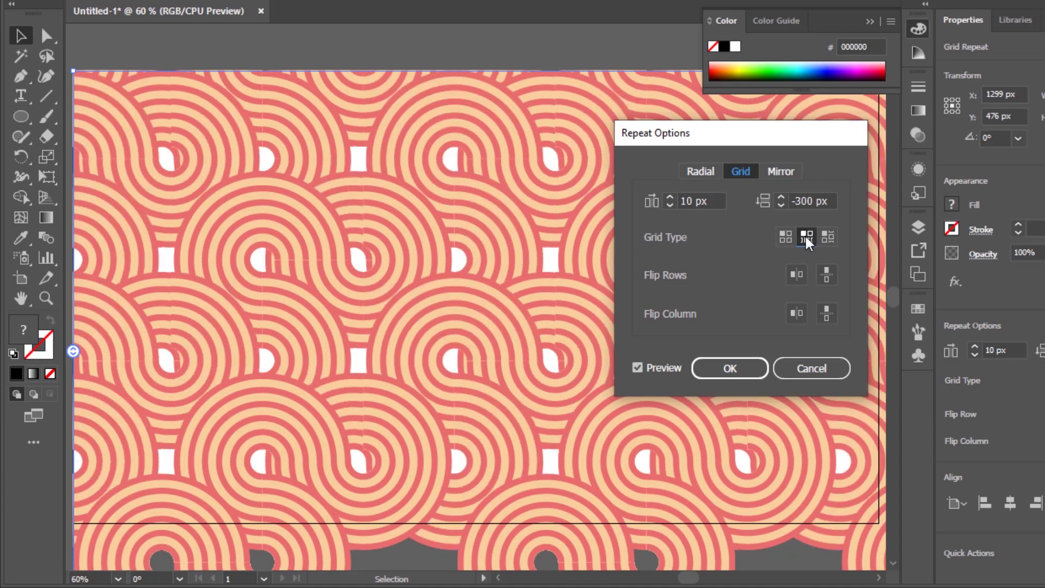
pyautogui.click(797, 275)
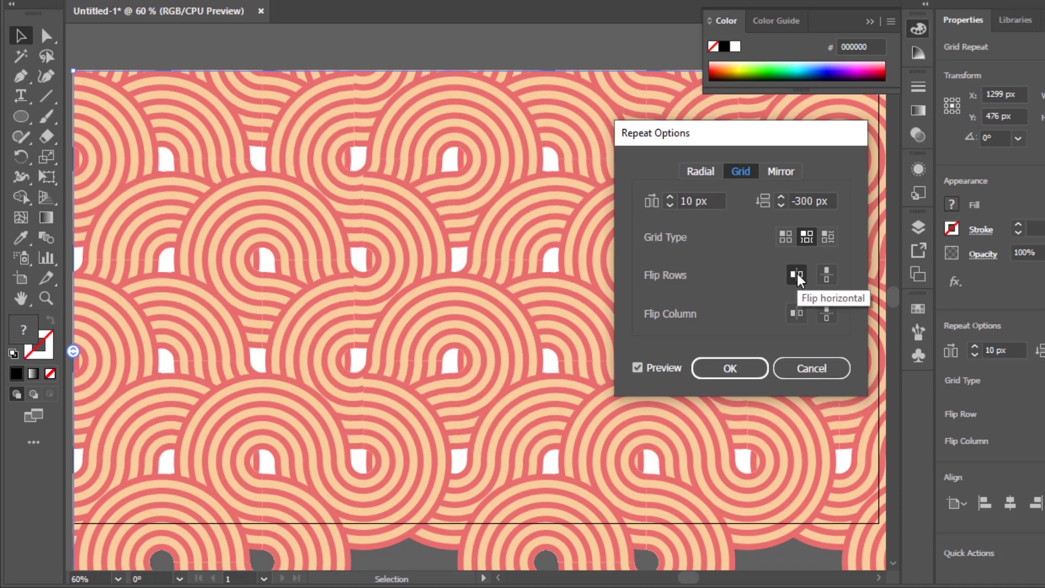
# Raise the grid's horizontal spacing step by step to 49 px
pyautogui.click(671, 197)
pyautogui.click(671, 198)
pyautogui.click(671, 198)
pyautogui.click(671, 198)
pyautogui.click(670, 197)
pyautogui.click(670, 197)
pyautogui.click(670, 197)
pyautogui.click(670, 197)
pyautogui.click(670, 197)
pyautogui.click(670, 197)
pyautogui.click(670, 197)
pyautogui.click(670, 197)
pyautogui.click(670, 197)
pyautogui.click(670, 197)
pyautogui.click(670, 197)
pyautogui.click(670, 197)
pyautogui.click(670, 197)
pyautogui.click(670, 197)
pyautogui.click(670, 197)
pyautogui.click(670, 197)
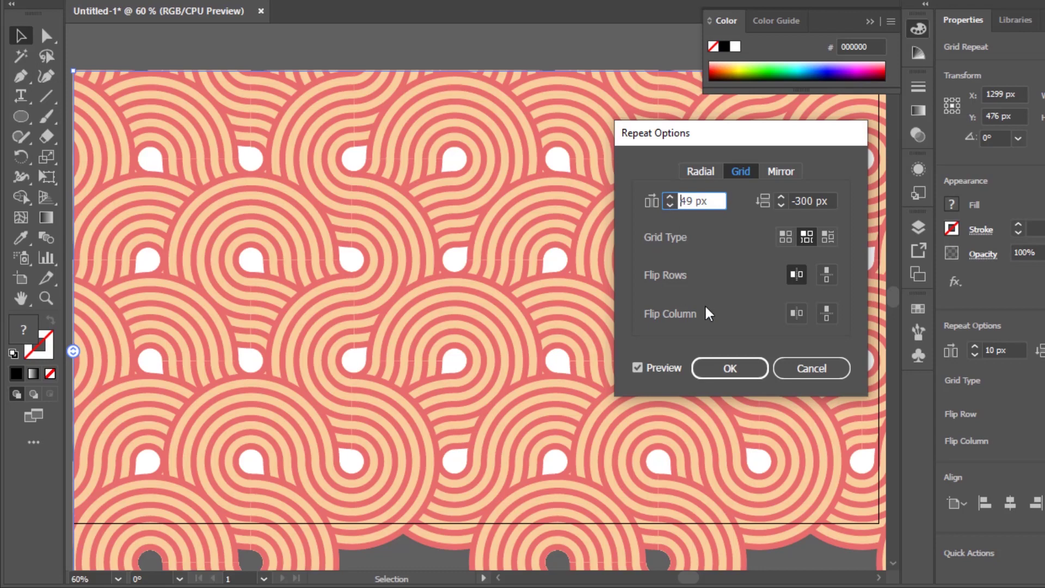
# Apply the grid repeat settings and deselect the pattern
pyautogui.click(729, 364)
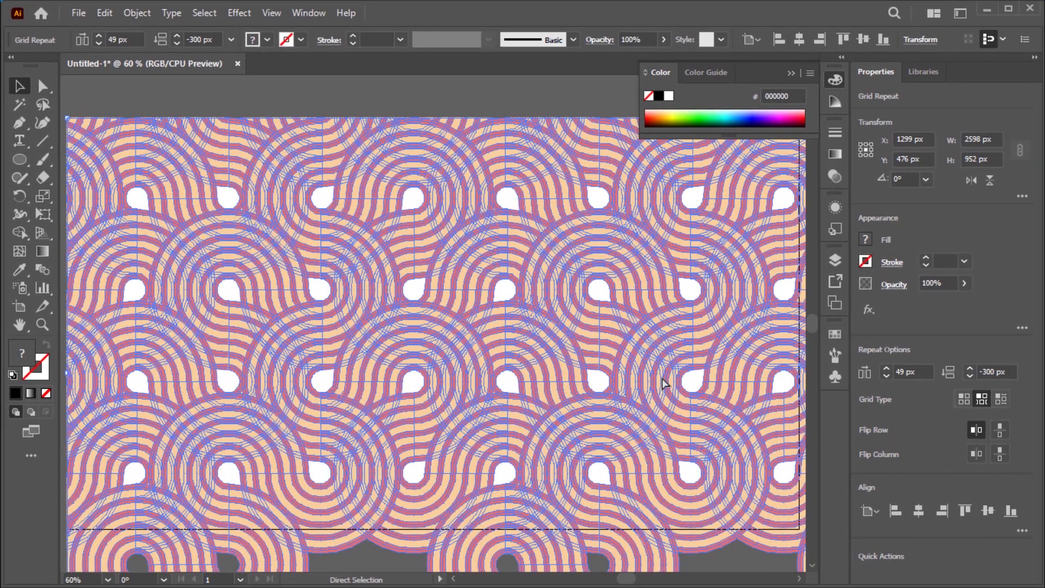
pyautogui.hscroll(2, 660, 381)
pyautogui.hscroll(3, 681, 360)
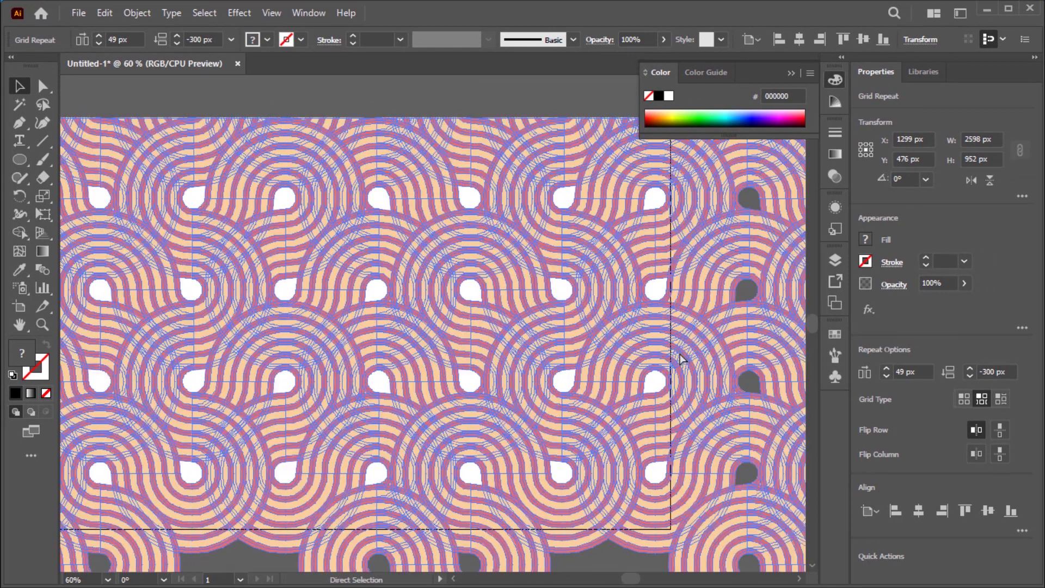
pyautogui.hscroll(3, 683, 360)
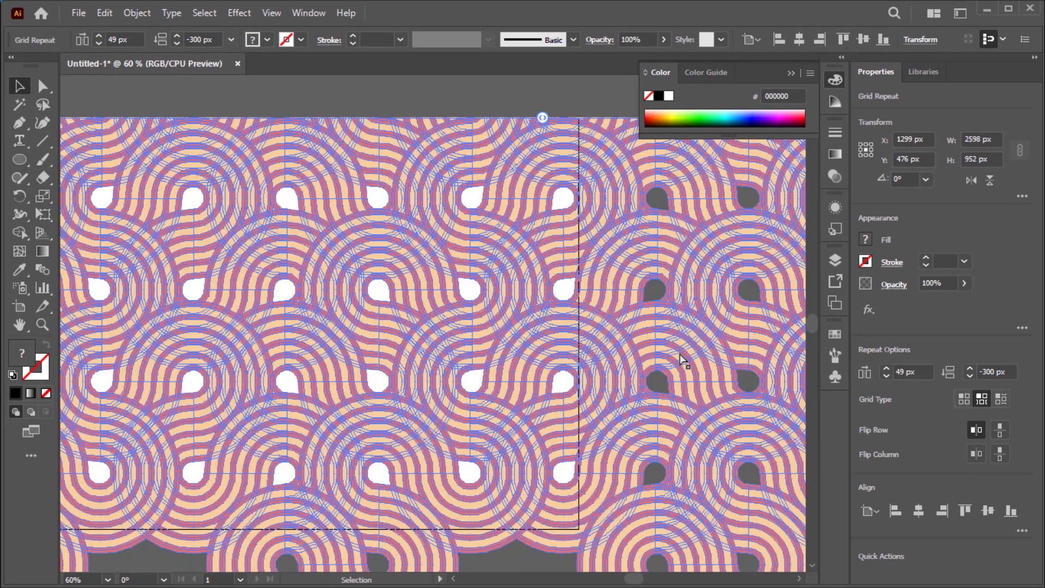
pyautogui.click(499, 94)
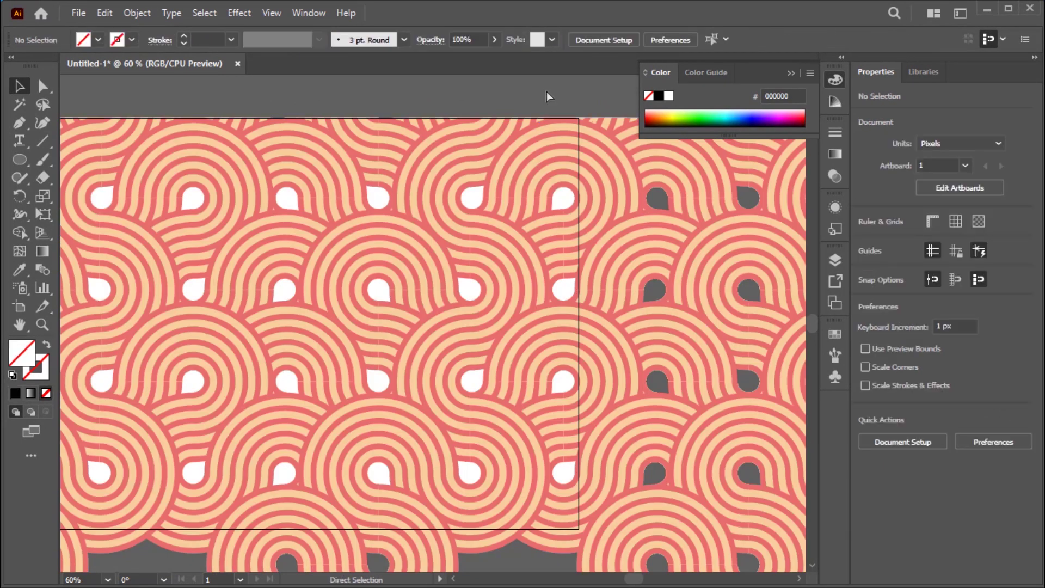
# Narrow the Grid Repeat to about 1358 px so it ends at the artboard's right edge
pyautogui.hscroll(3, 546, 97)
pyautogui.hscroll(3, 547, 96)
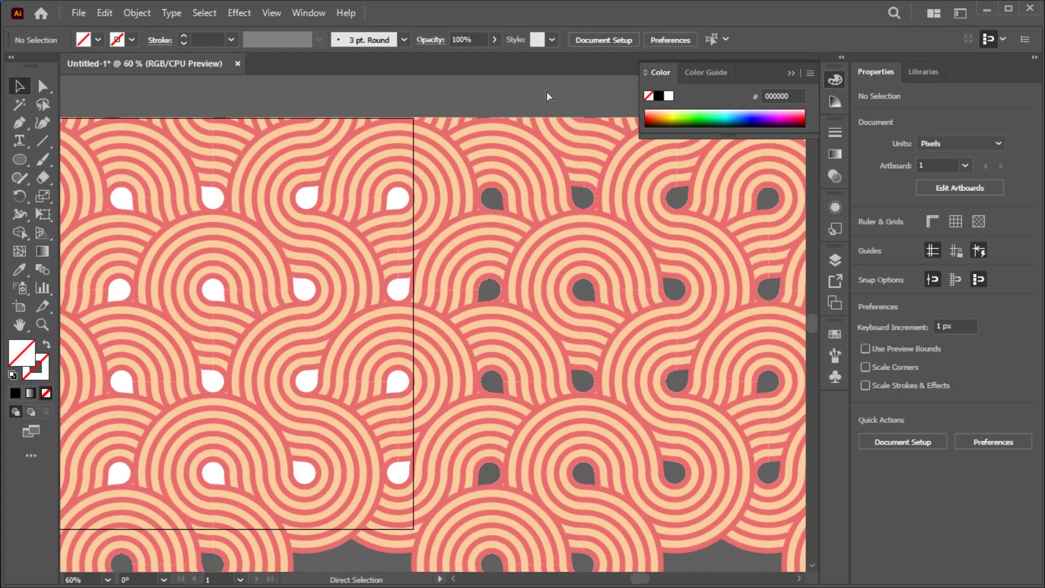
pyautogui.hscroll(3, 548, 96)
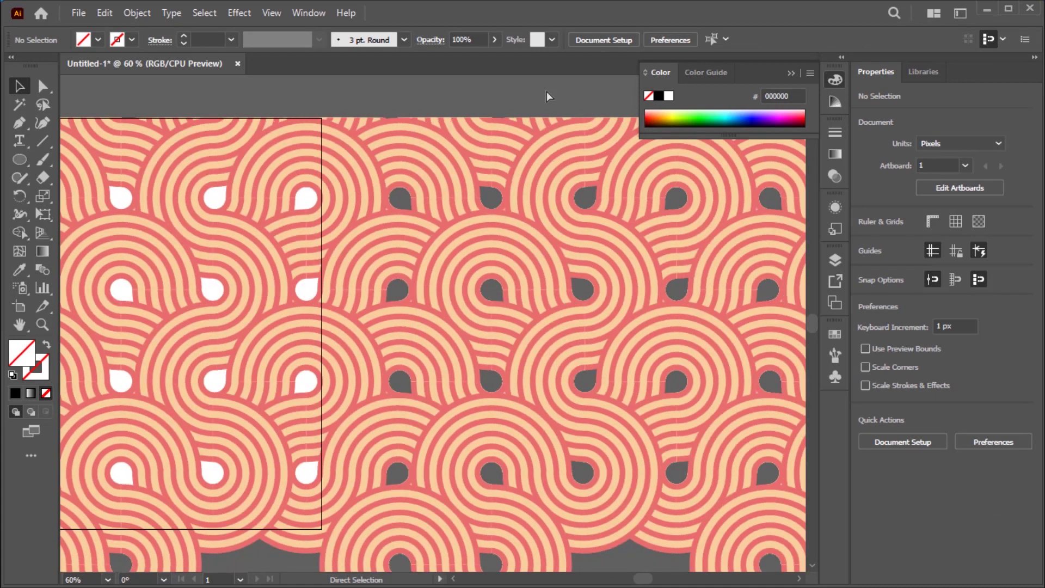
pyautogui.hscroll(3, 549, 96)
pyautogui.hscroll(3, 549, 97)
pyautogui.hscroll(3, 547, 97)
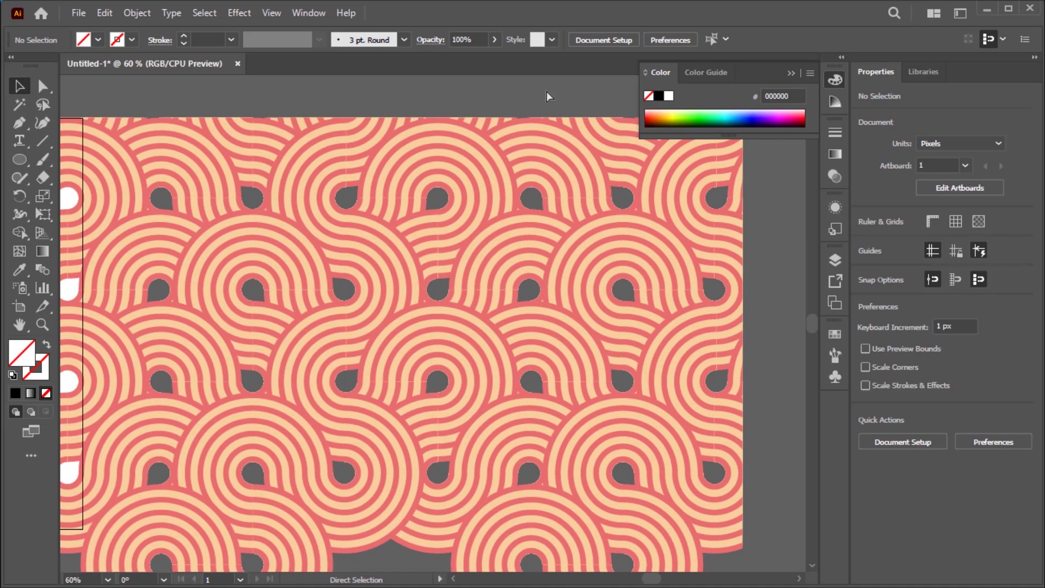
pyautogui.click(732, 321)
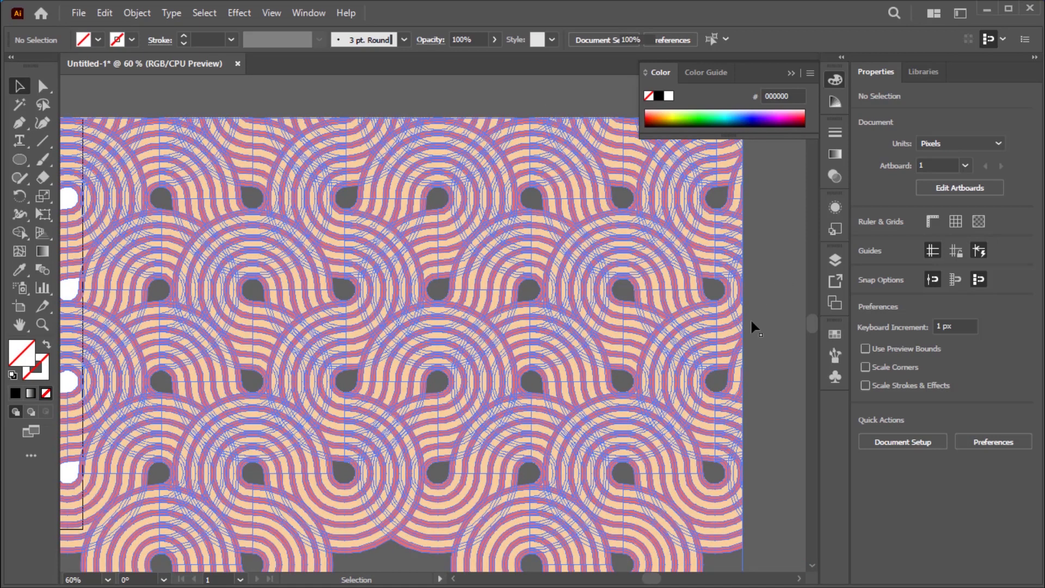
pyautogui.click(751, 325)
pyautogui.moveTo(746, 377)
pyautogui.mouseDown()
pyautogui.moveTo(82, 384)
pyautogui.moveTo(141, 376)
pyautogui.mouseUp()
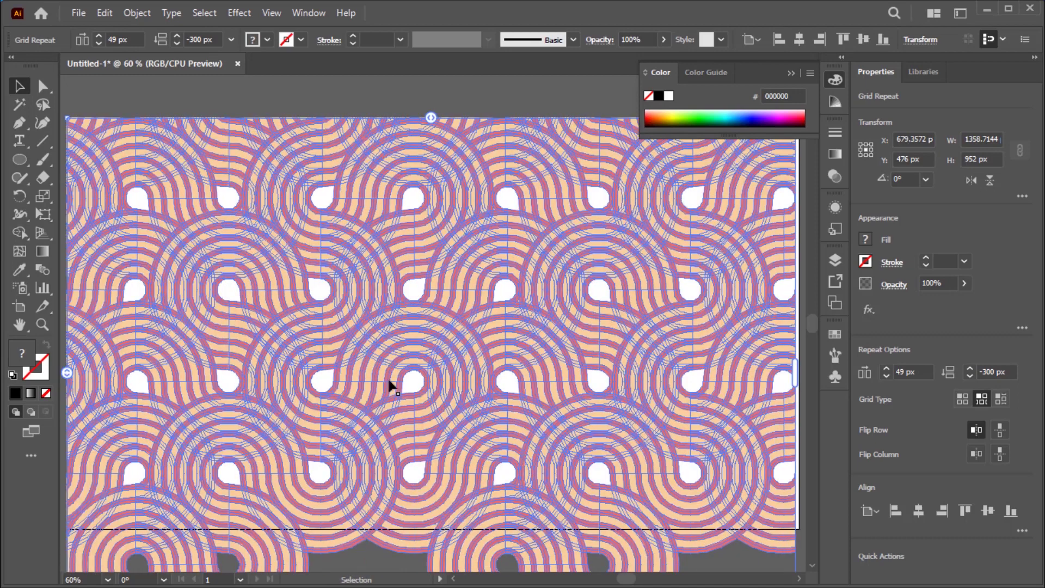
# Drag the Grid Repeat's bottom edge up to the artboard's bottom edge
pyautogui.click(512, 96)
pyautogui.click(482, 381)
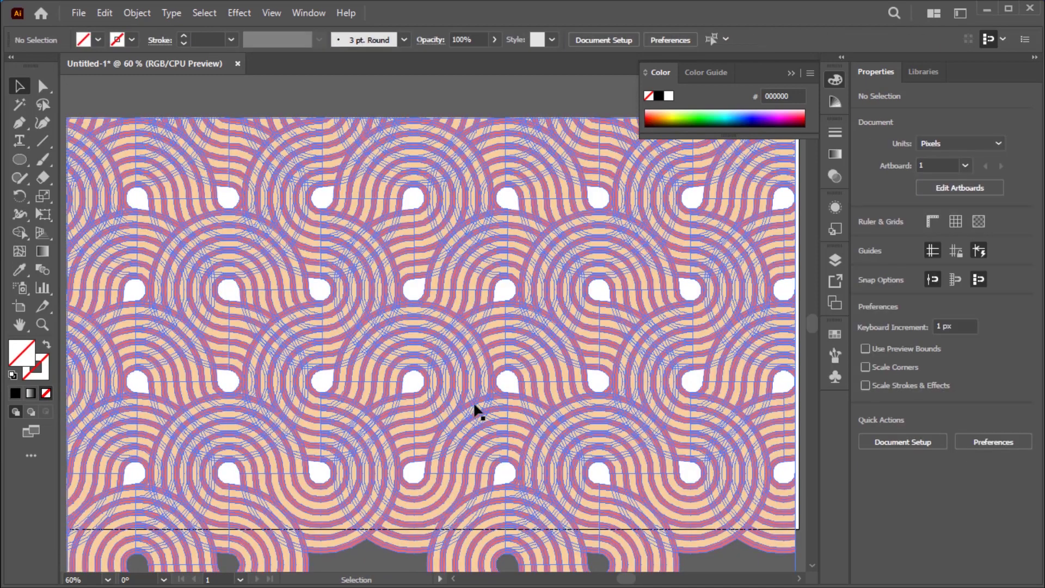
pyautogui.scroll(-3, 493, 423)
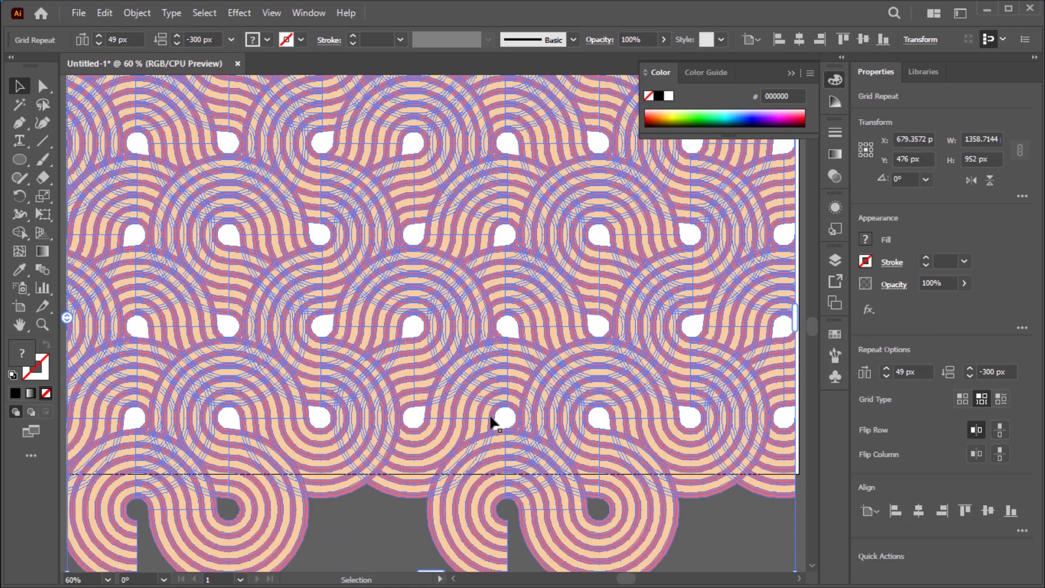
pyautogui.moveTo(435, 505); pyautogui.dragTo(439, 417)
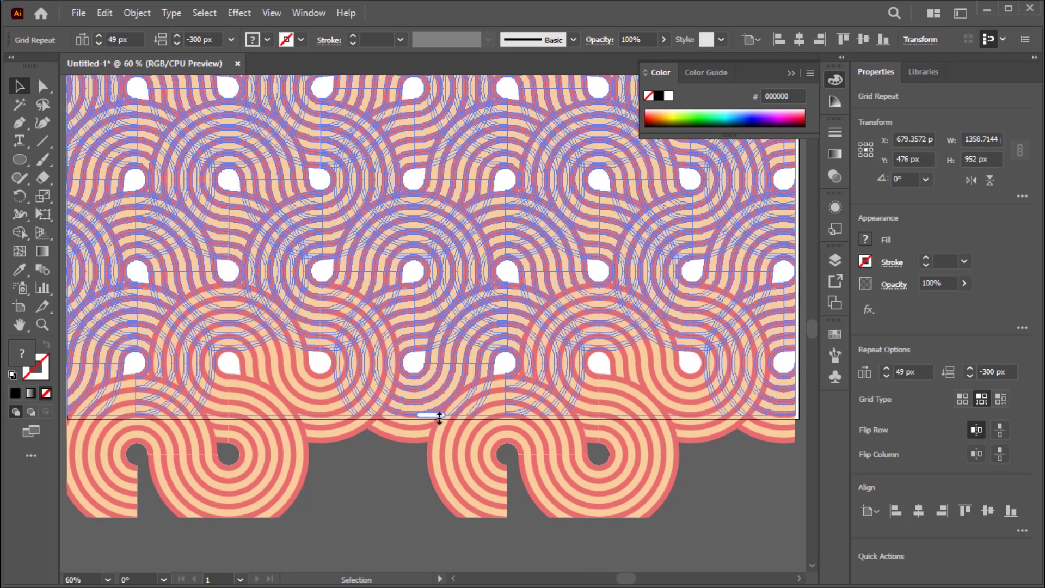
pyautogui.click(467, 504)
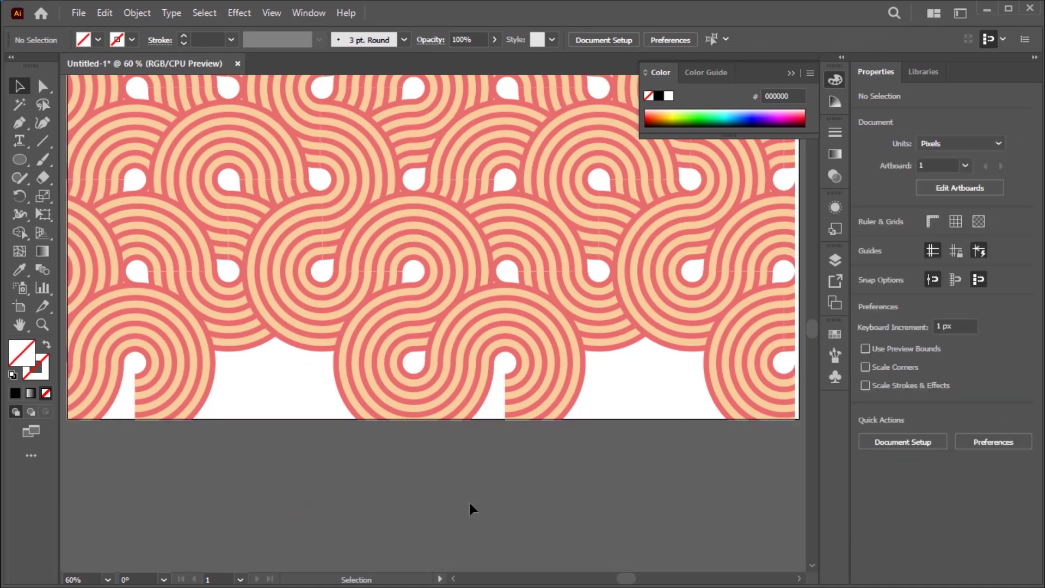
# Stretch the Grid Repeat down past the artboard's bottom edge and deselect it
pyautogui.scroll(3, 471, 509)
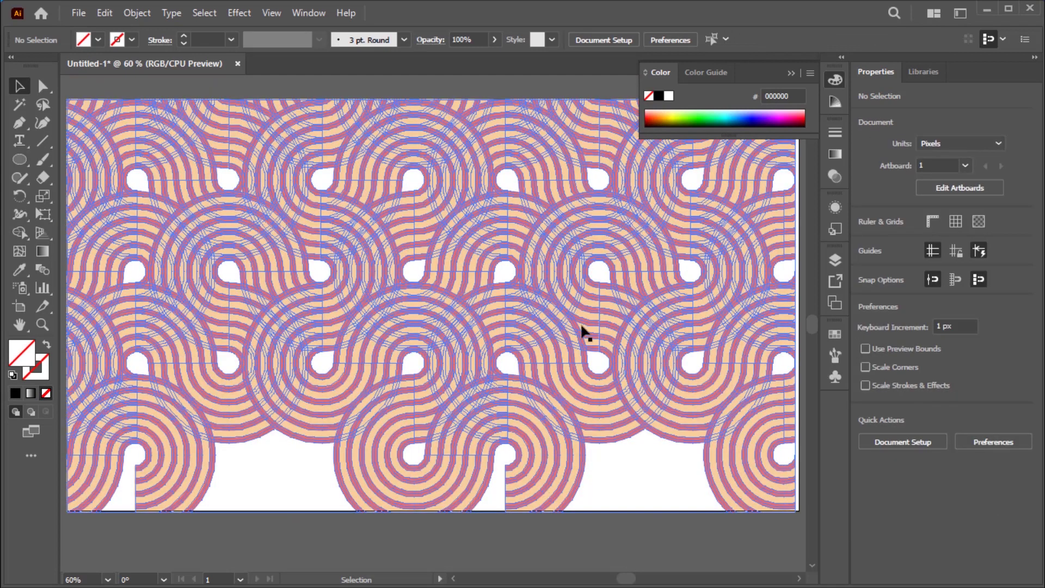
pyautogui.scroll(2, 585, 333)
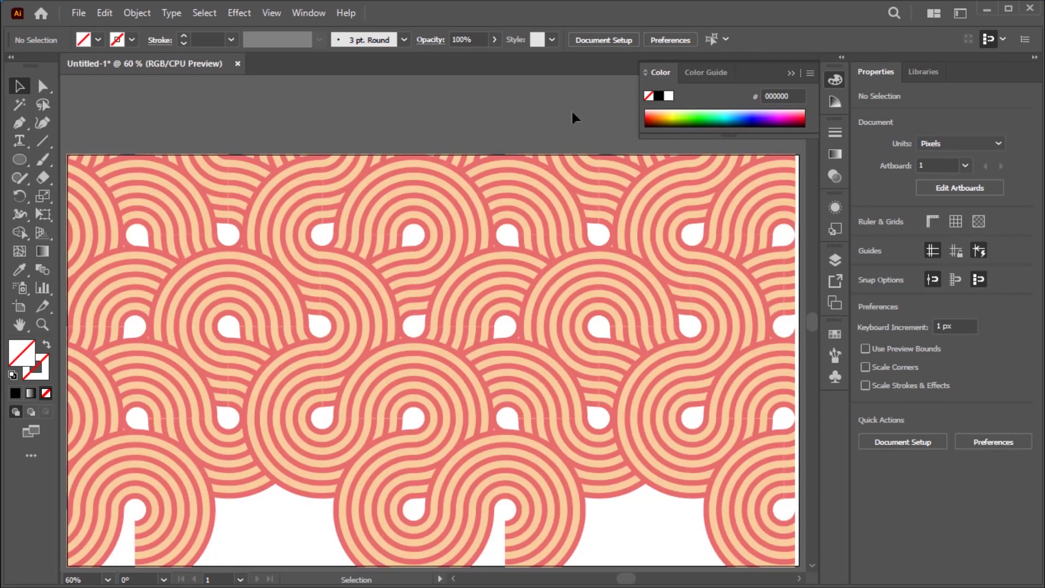
pyautogui.click(514, 250)
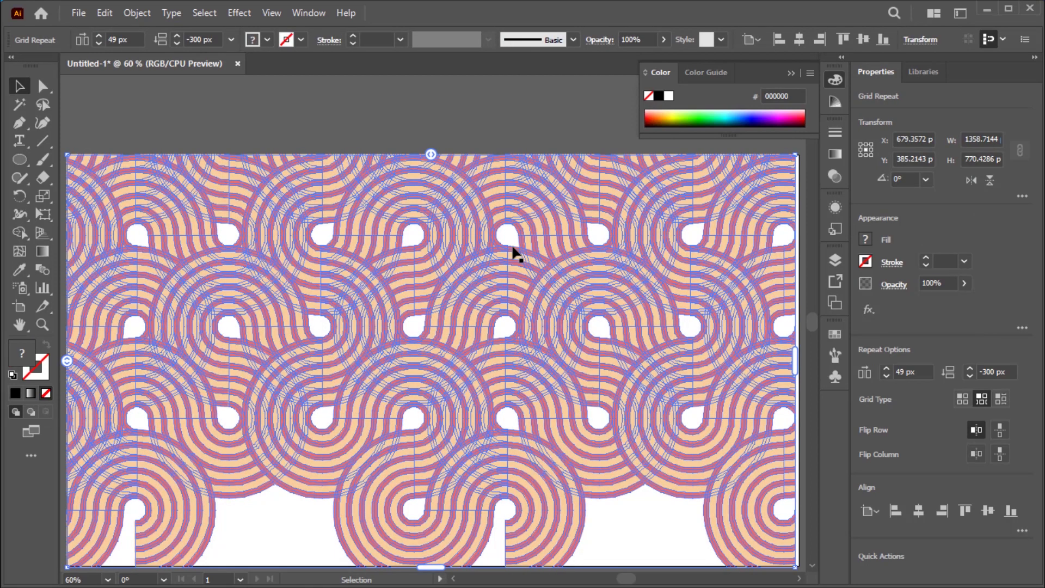
pyautogui.scroll(-1, 513, 252)
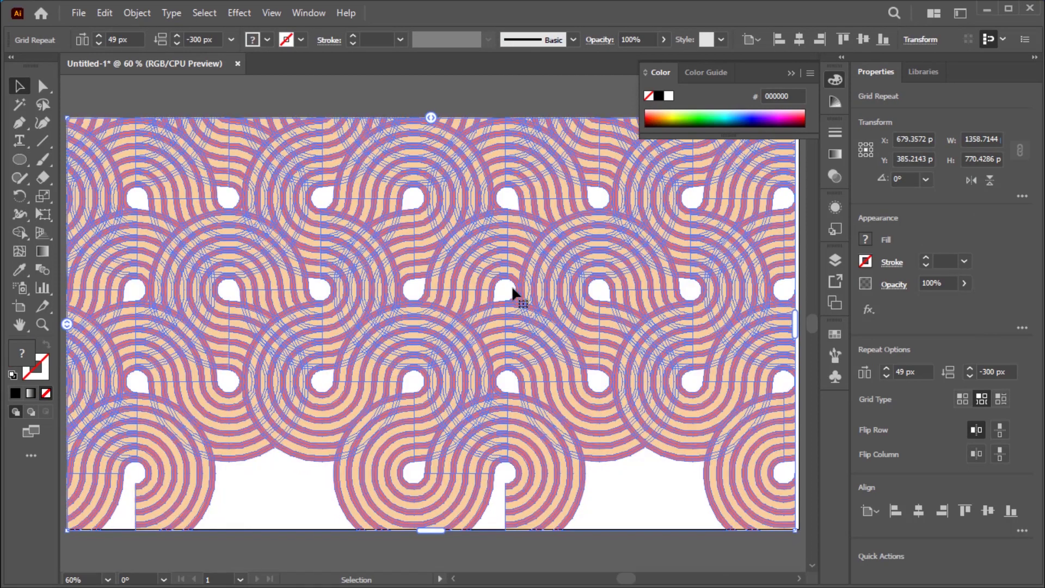
pyautogui.moveTo(431, 560); pyautogui.dragTo(432, 560)
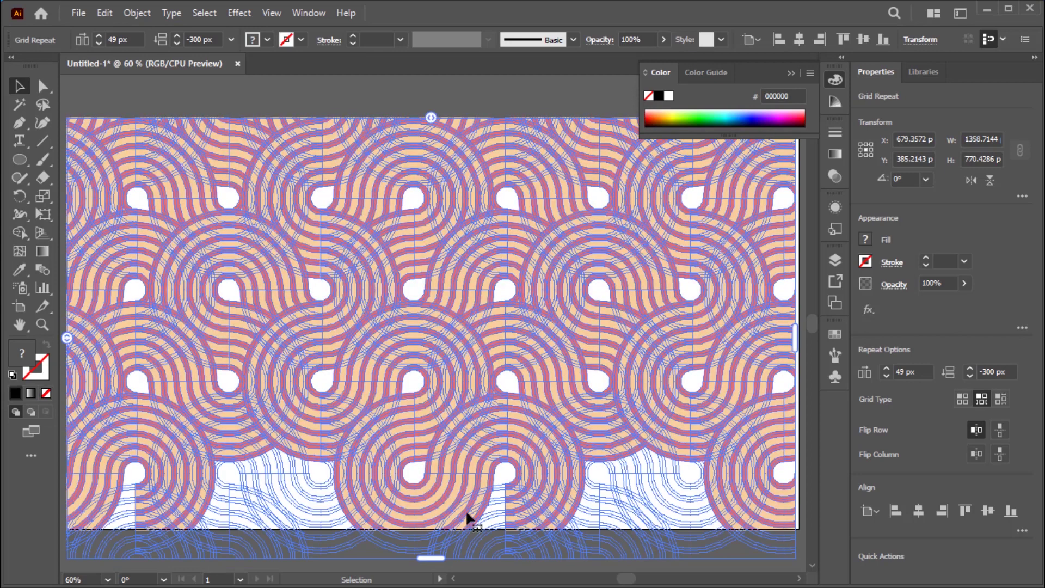
pyautogui.click(509, 97)
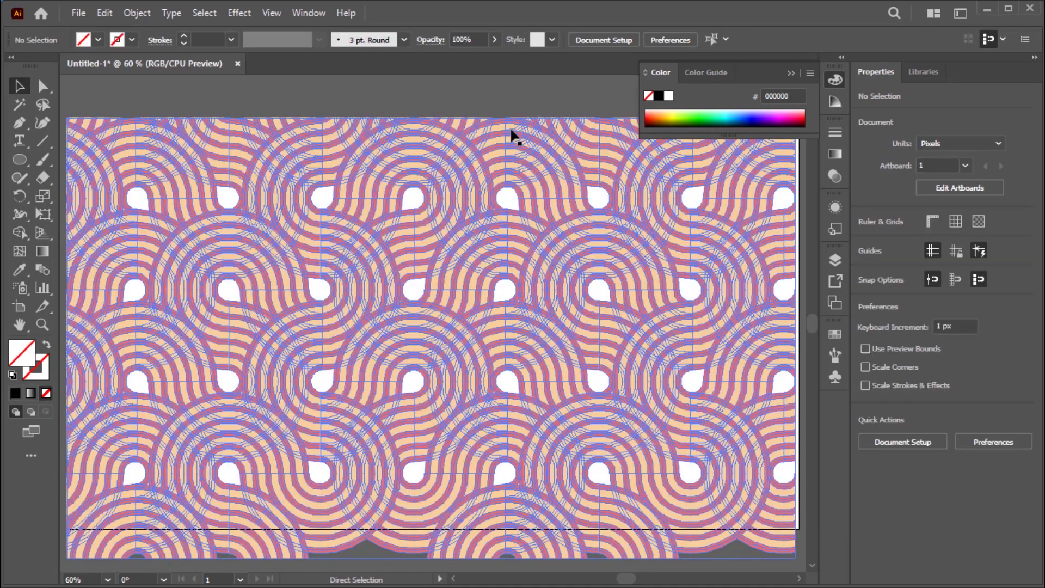
pyautogui.hscroll(1, 514, 125)
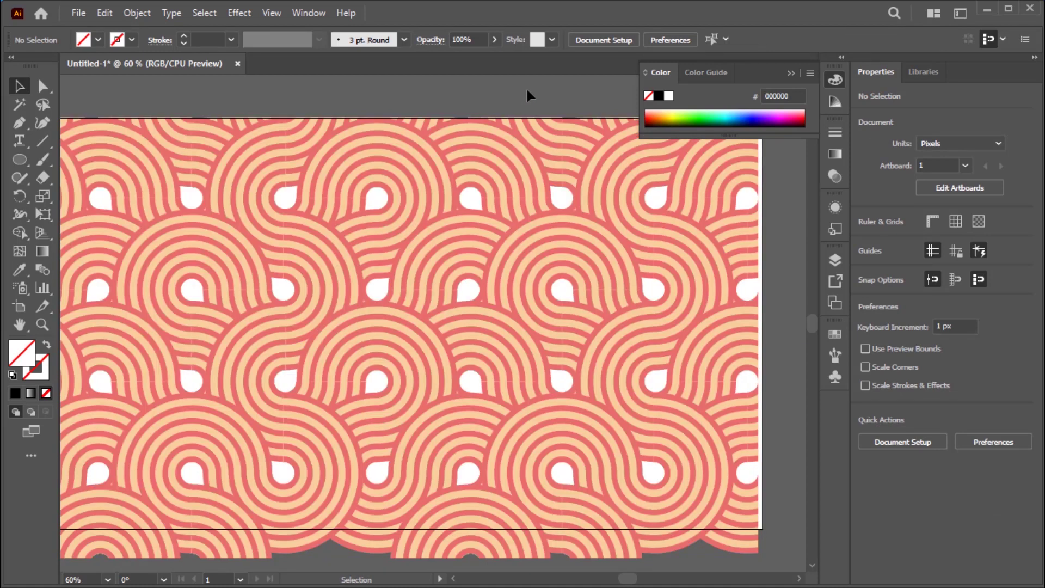
# Set the fill colour to peach F7CE9C
pyautogui.hscroll(-1, 528, 96)
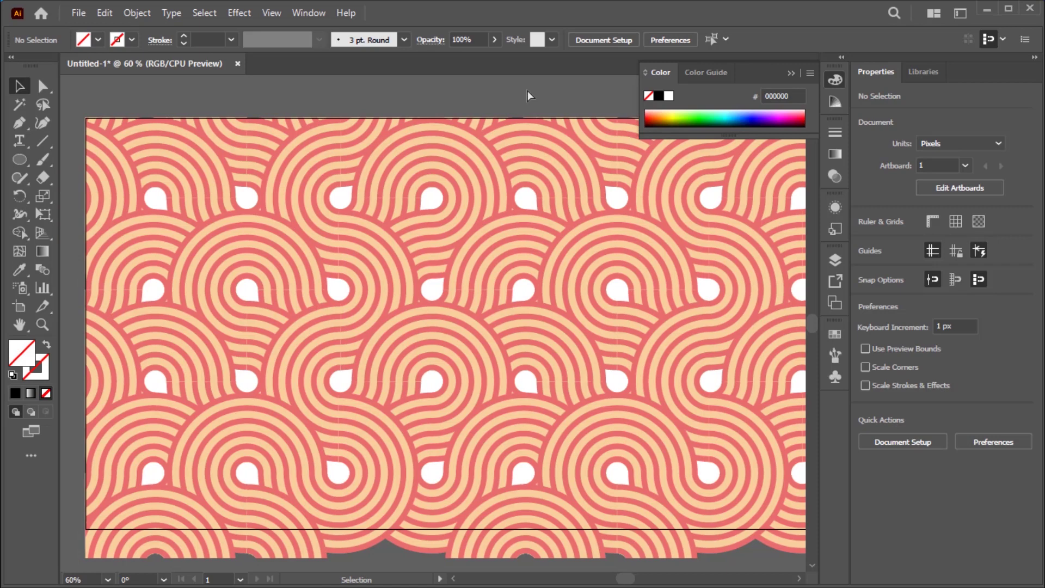
pyautogui.doubleClick(21, 359)
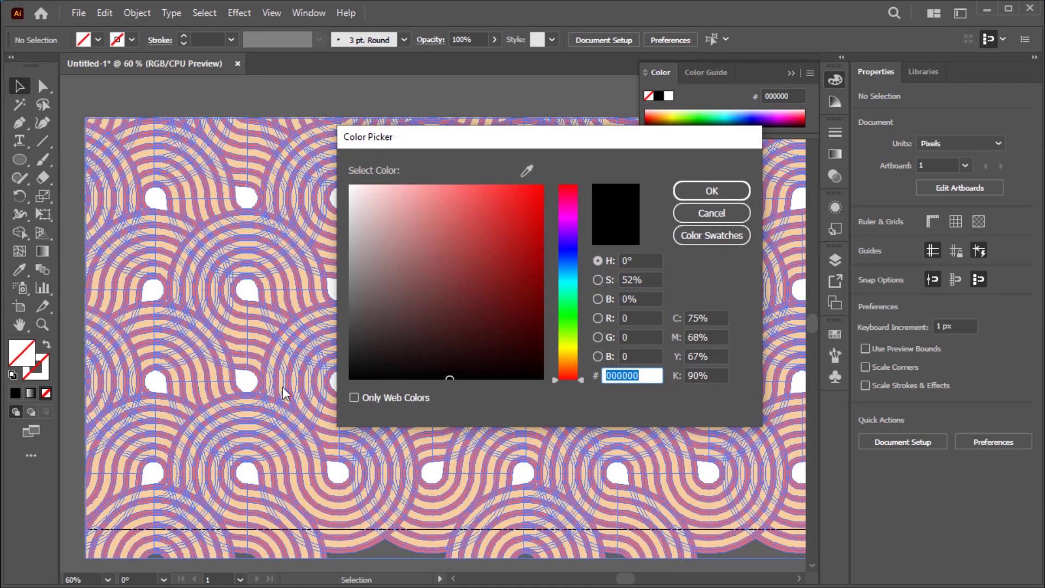
pyautogui.write('F')
pyautogui.press('Tab')
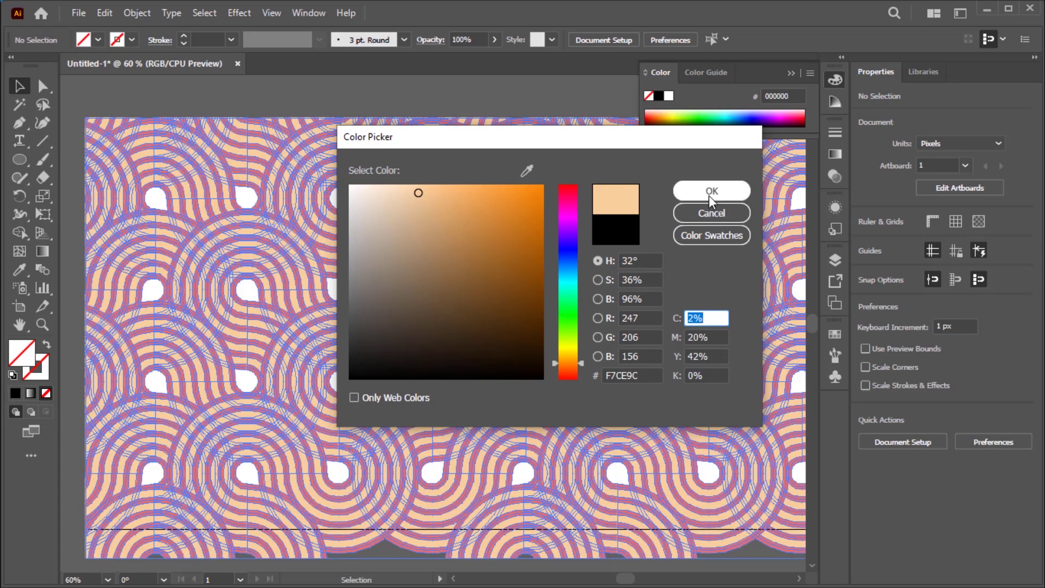
pyautogui.click(710, 197)
# Draw a peach rectangle covering the whole artboard and send it behind the pattern
pyautogui.click(27, 165)
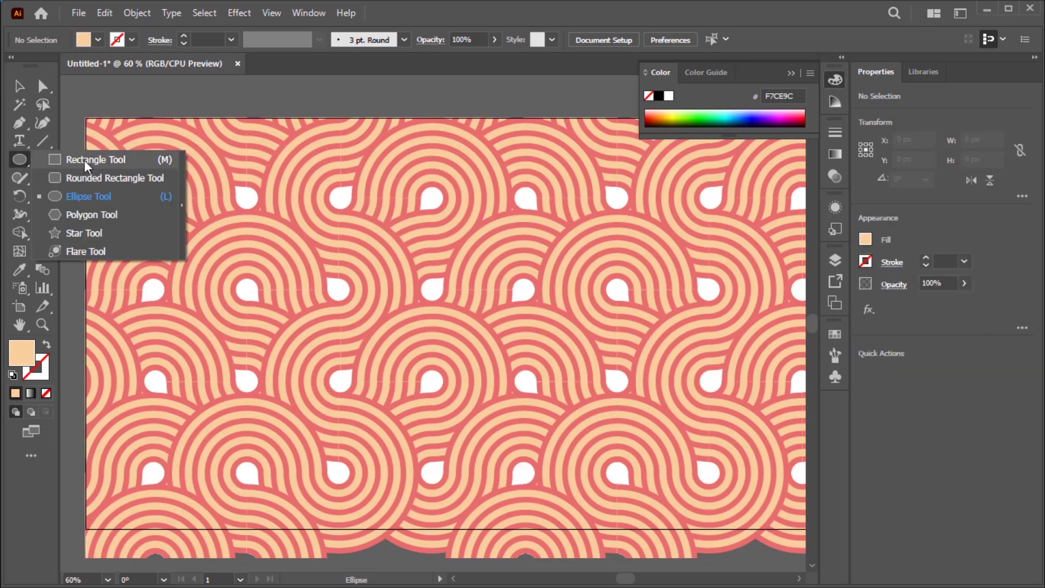
pyautogui.click(76, 159)
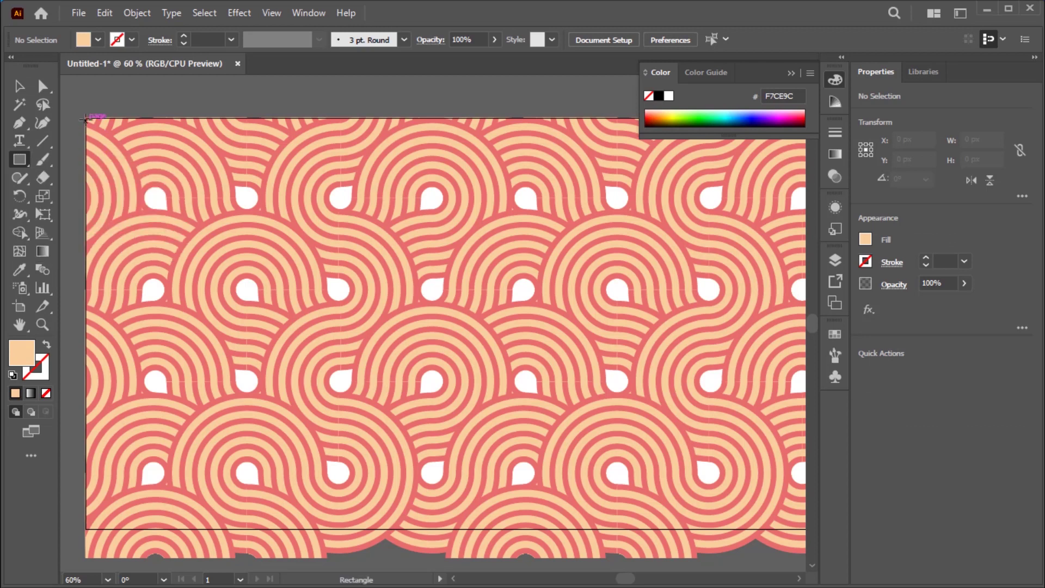
pyautogui.moveTo(85, 117)
pyautogui.mouseDown()
pyautogui.moveTo(506, 427)
pyautogui.moveTo(743, 528)
pyautogui.mouseUp()
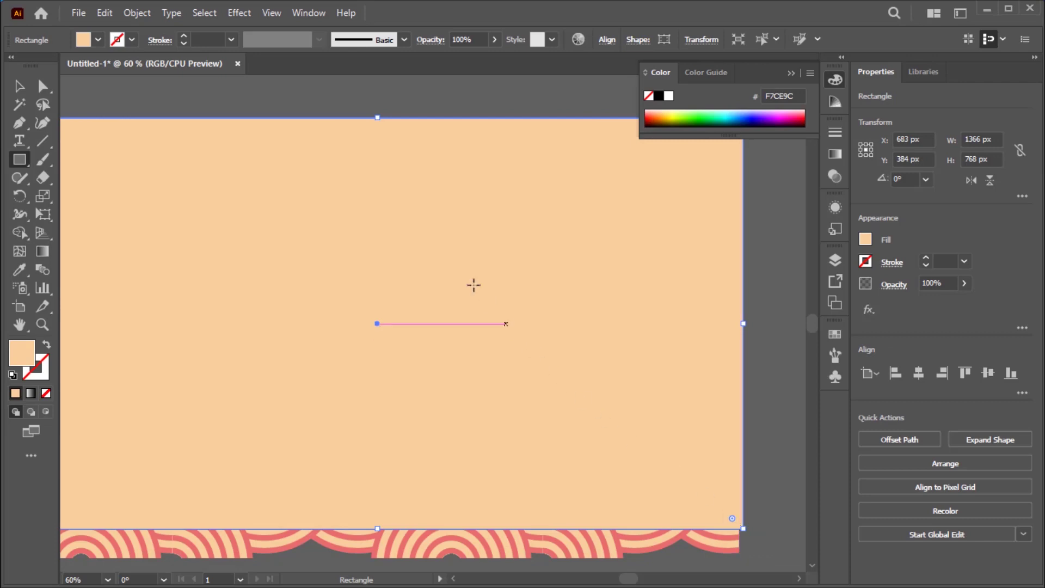
pyautogui.rightClick(462, 270)
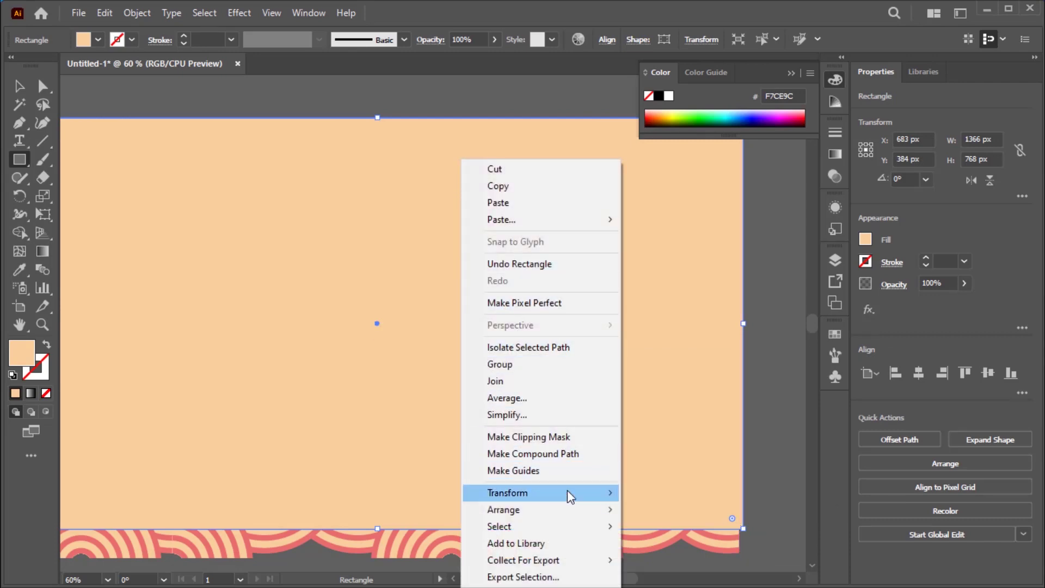
pyautogui.moveTo(504, 510)
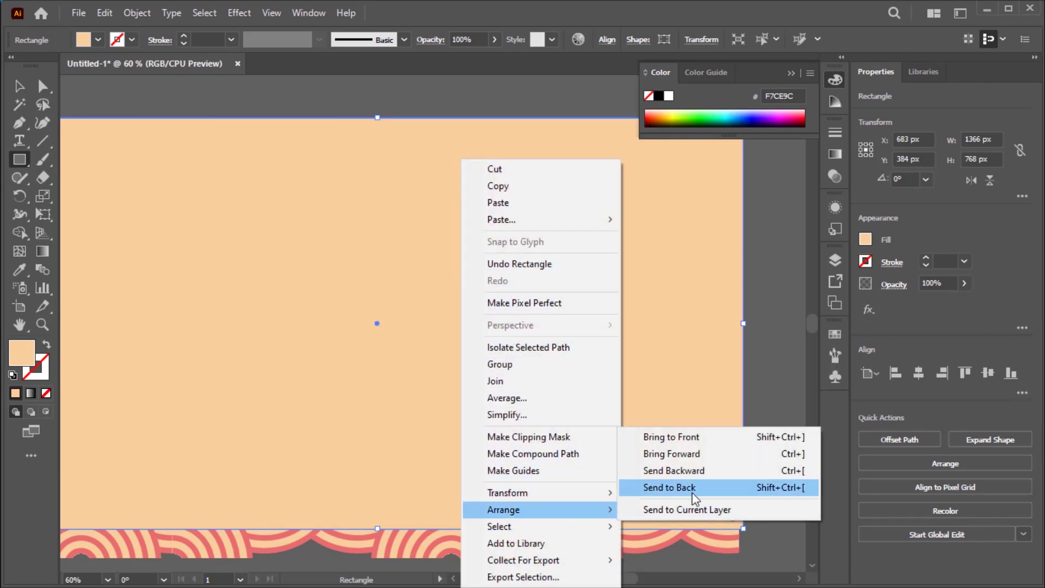
pyautogui.click(694, 488)
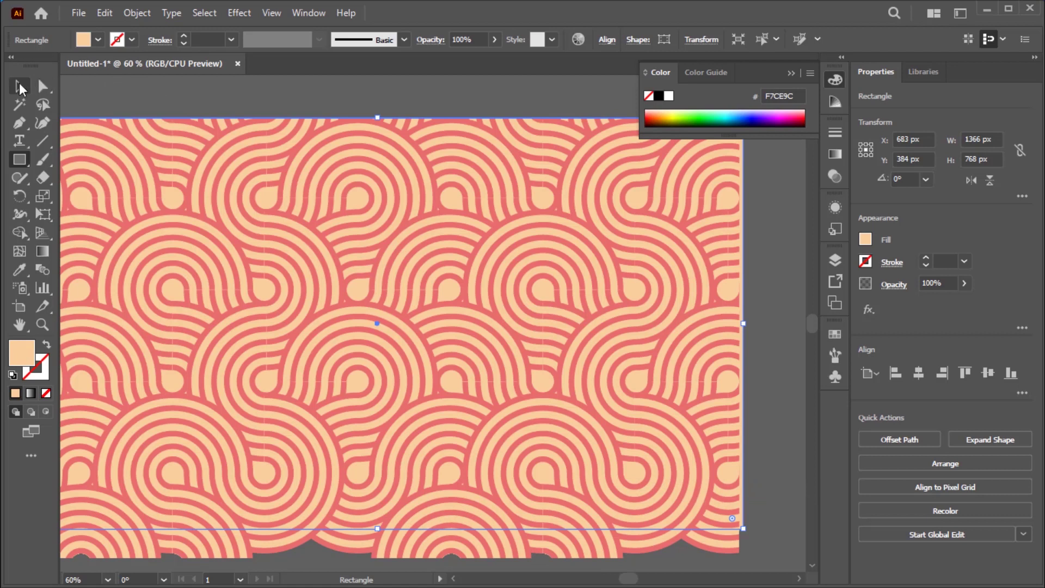
pyautogui.click(21, 87)
# Select the swirl pattern group and bring up Recolor's advanced options
pyautogui.click(194, 98)
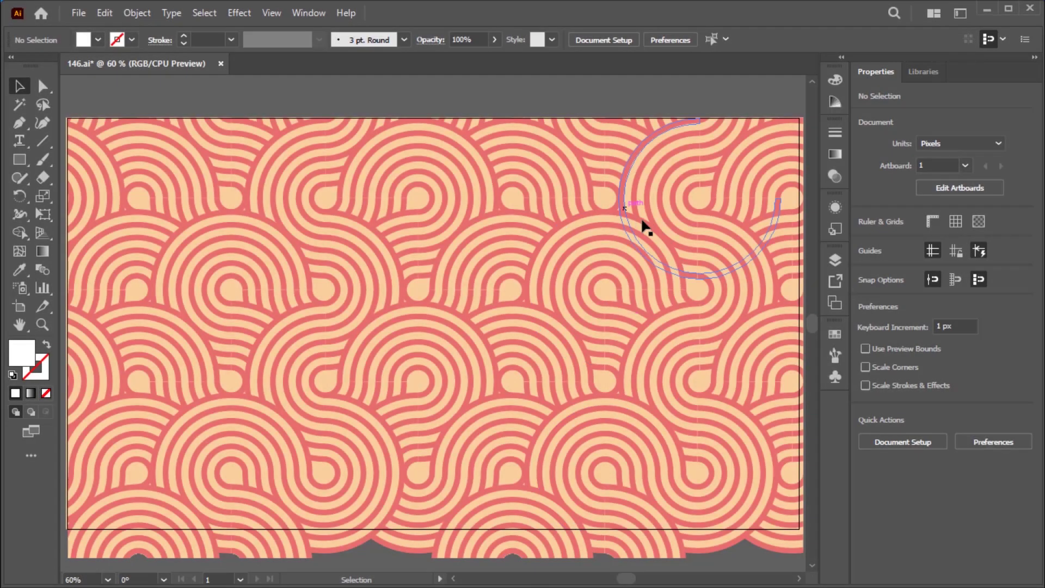
pyautogui.click(610, 295)
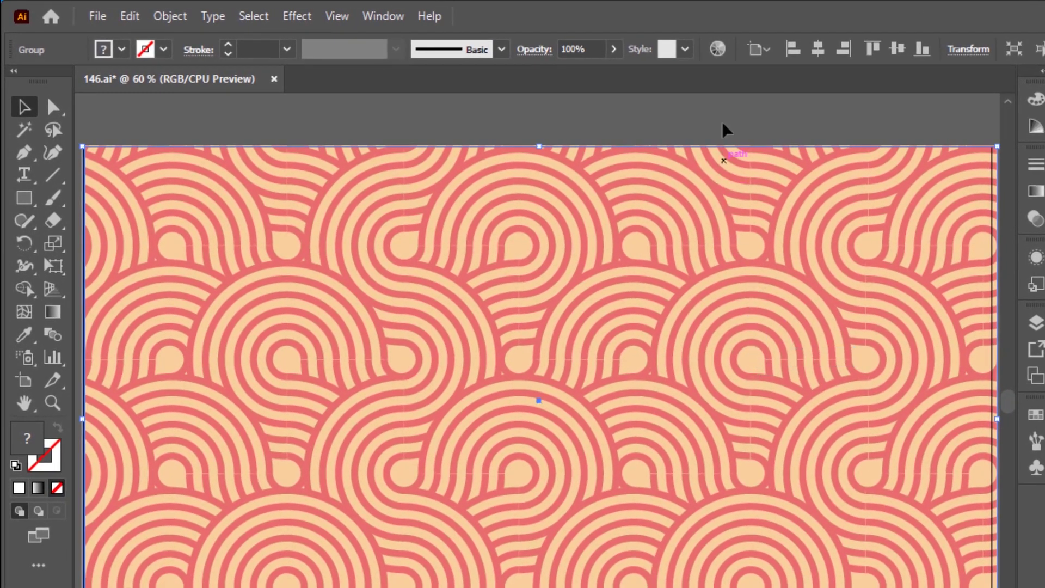
pyautogui.click(726, 49)
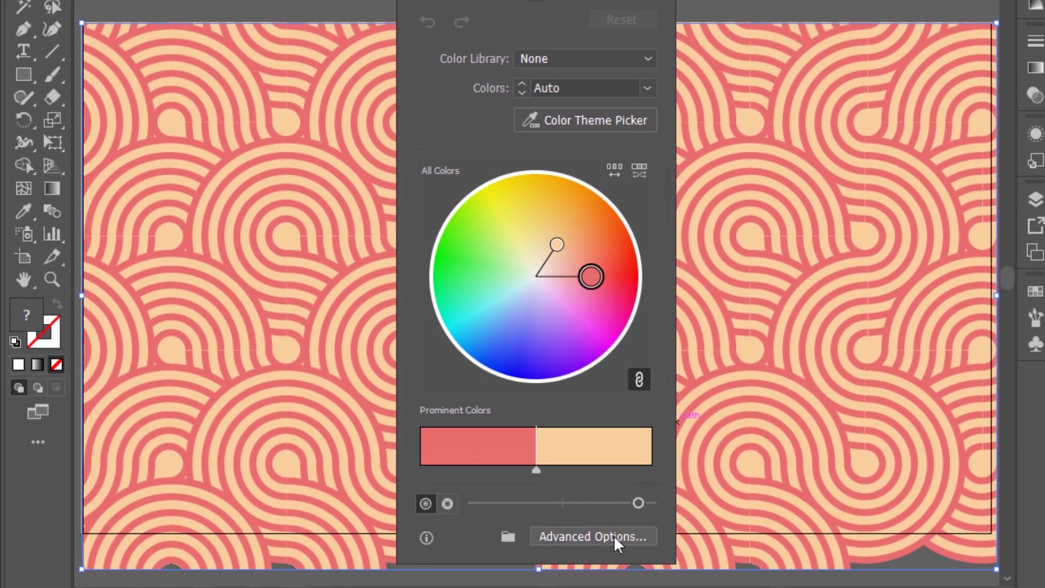
pyautogui.click(621, 538)
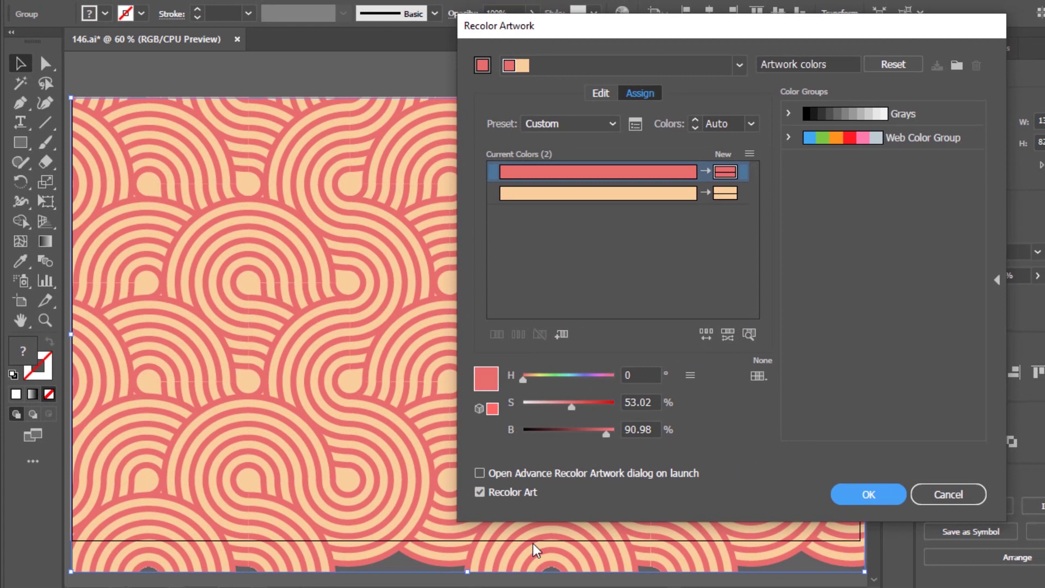
# Replace red with dark teal 005C53 and peach with lime DBF227, then apply
pyautogui.doubleClick(726, 173)
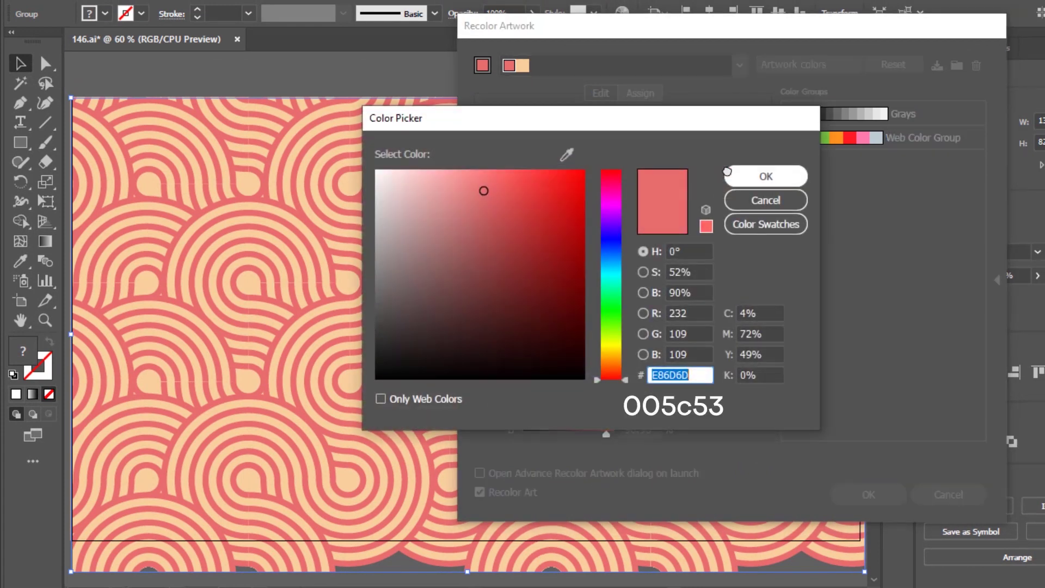
pyautogui.write('05c5')
pyautogui.write('3')
pyautogui.press('Tab')
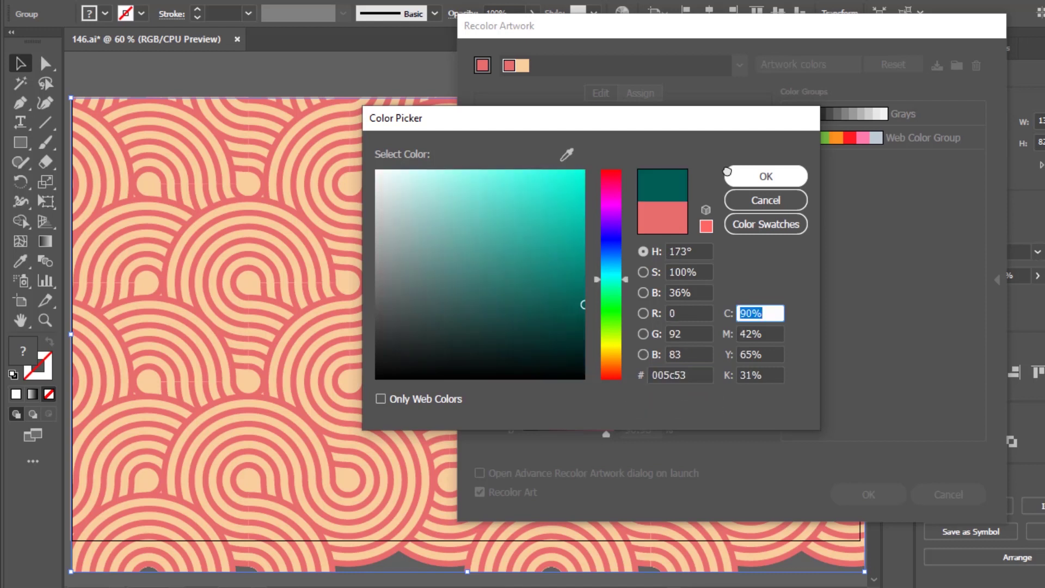
pyautogui.click(729, 174)
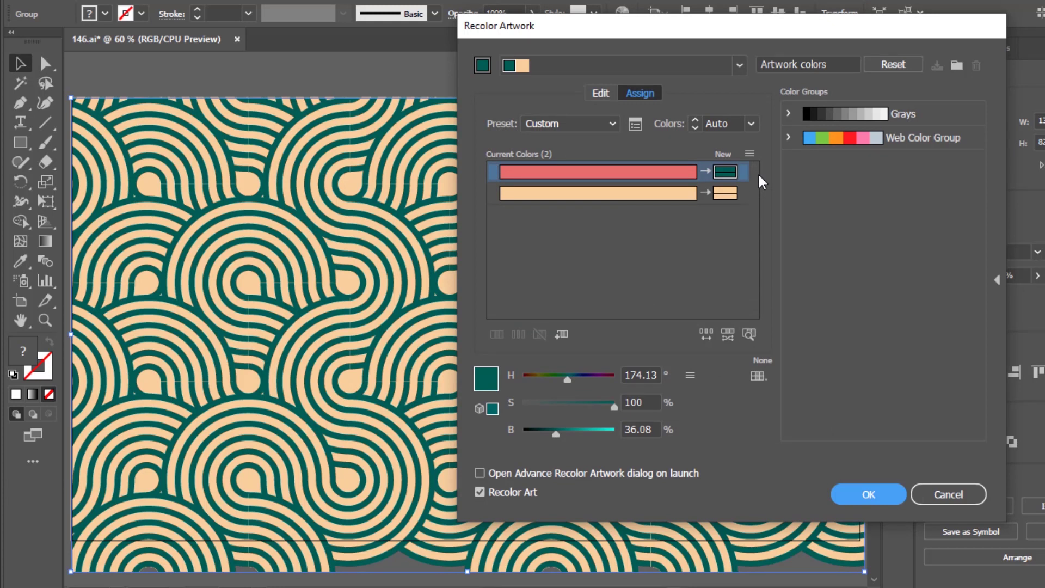
pyautogui.doubleClick(725, 194)
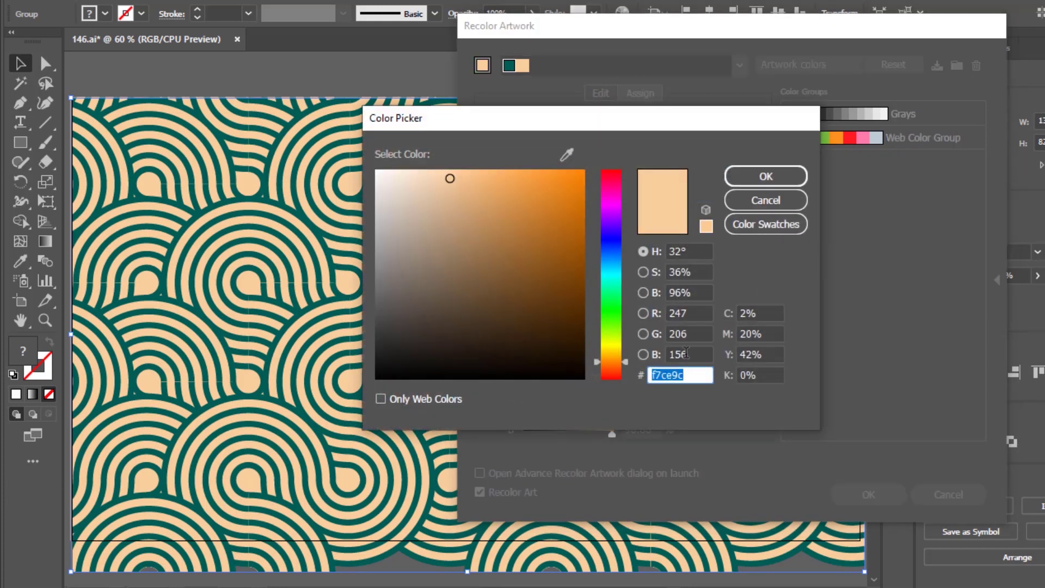
pyautogui.write('dbf227')
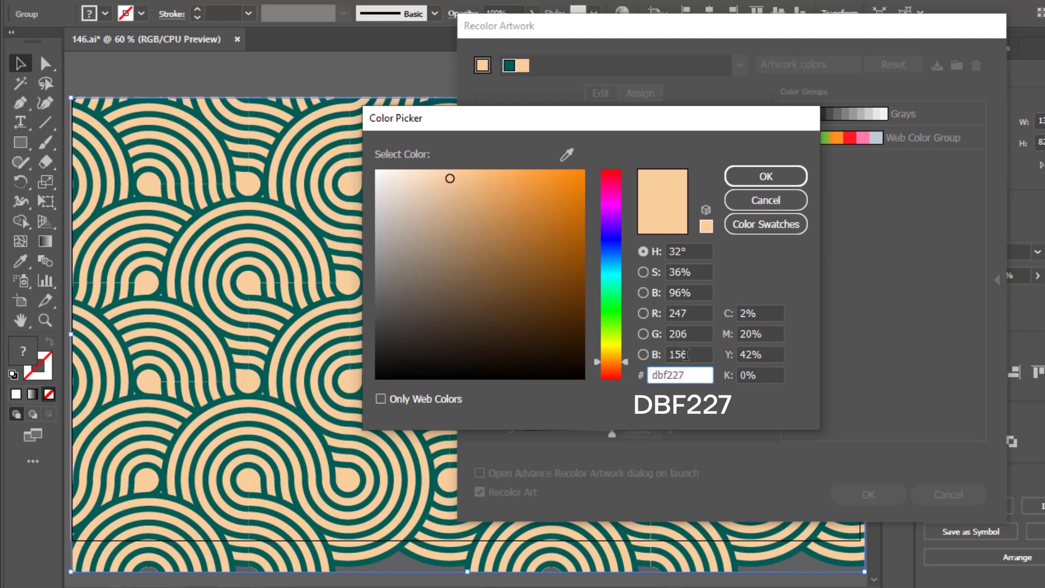
pyautogui.press('Tab')
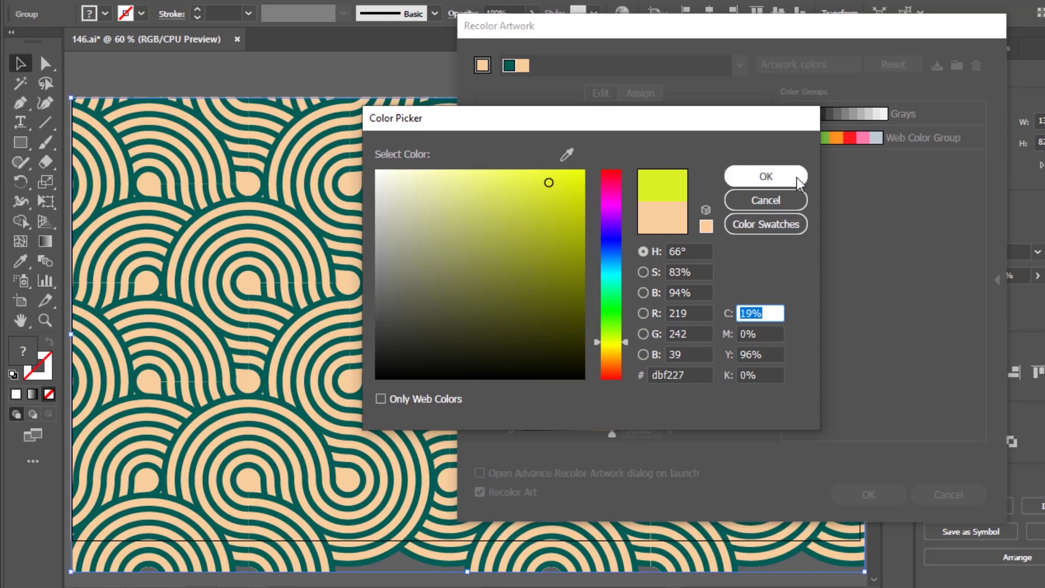
pyautogui.click(796, 176)
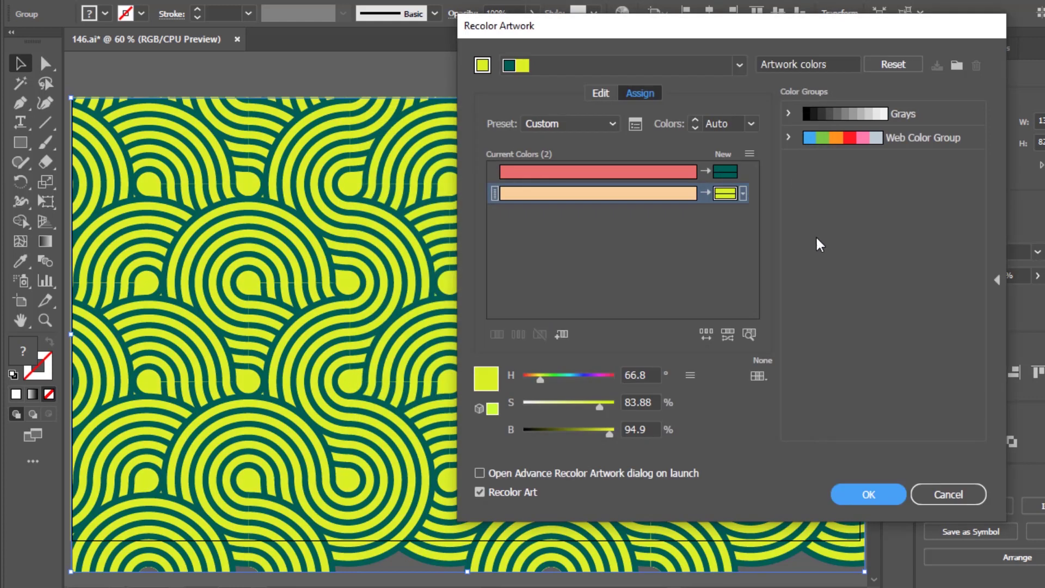
pyautogui.click(869, 494)
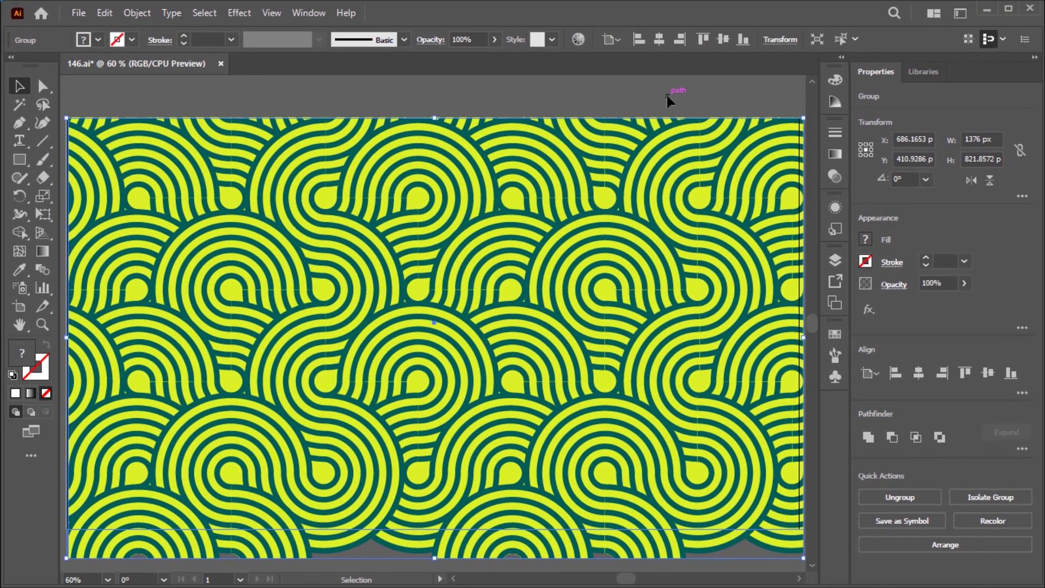
pyautogui.click(668, 101)
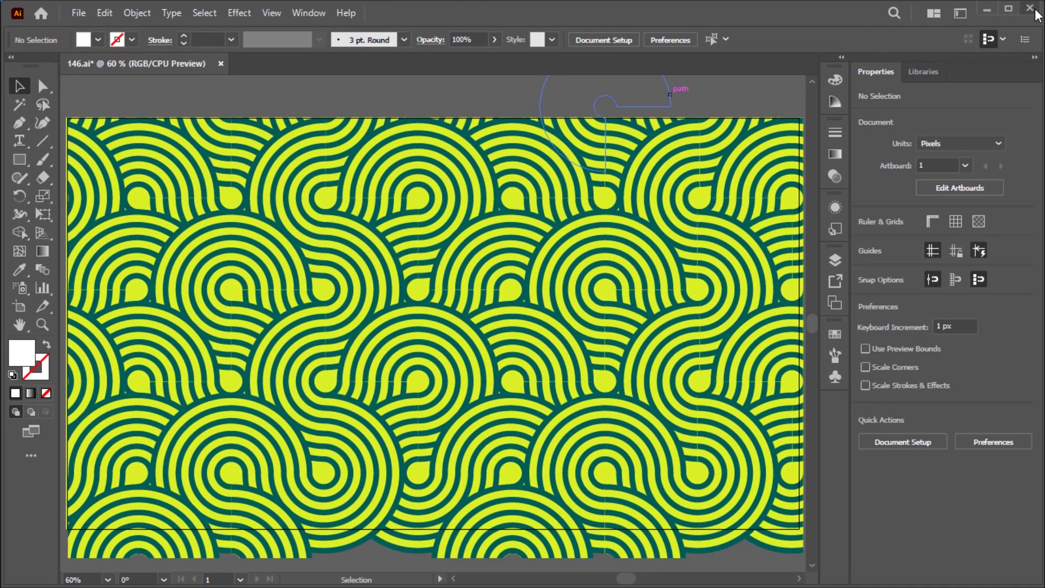